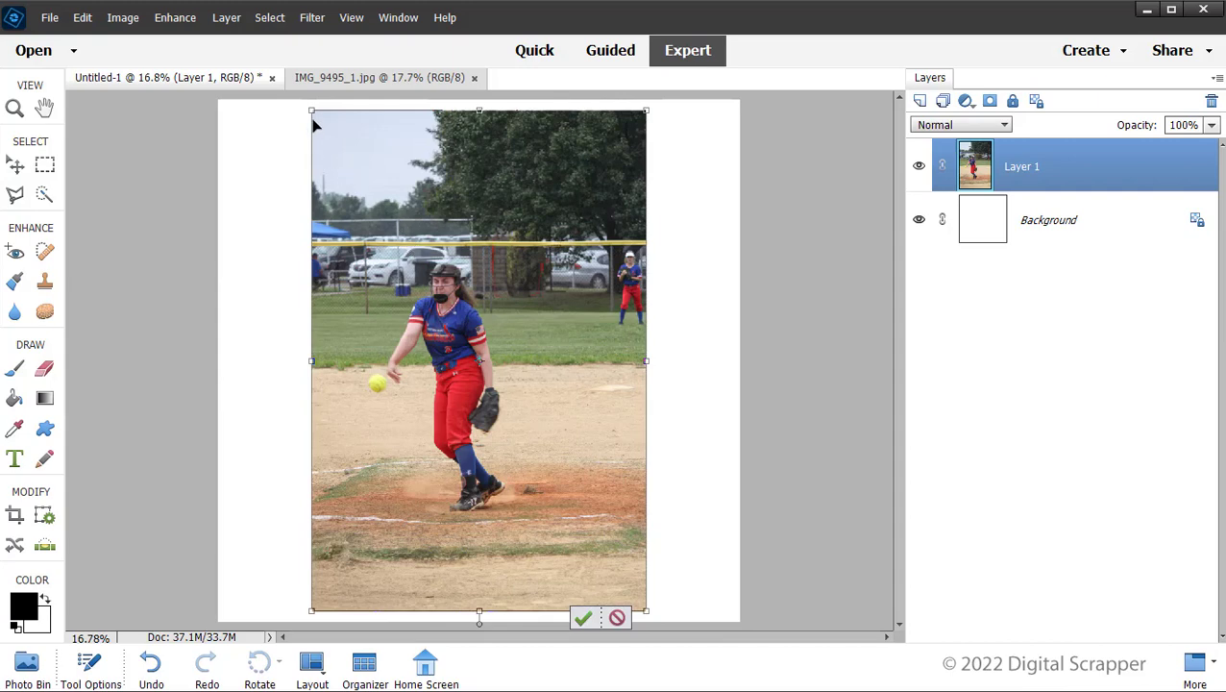
- Scale the softball photo down proportionally and centre it vertically on the white page, slightly right of the middle
left_click_drag(312, 108, 346, 142)
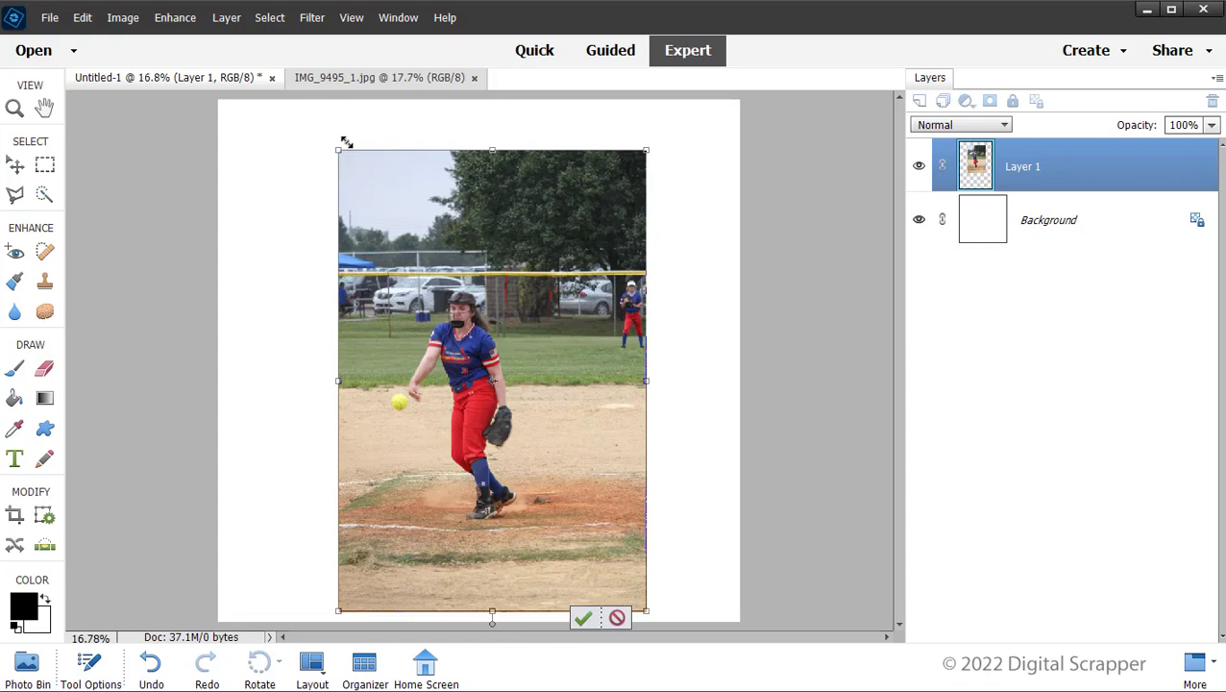
left_click_drag(429, 200, 464, 207)
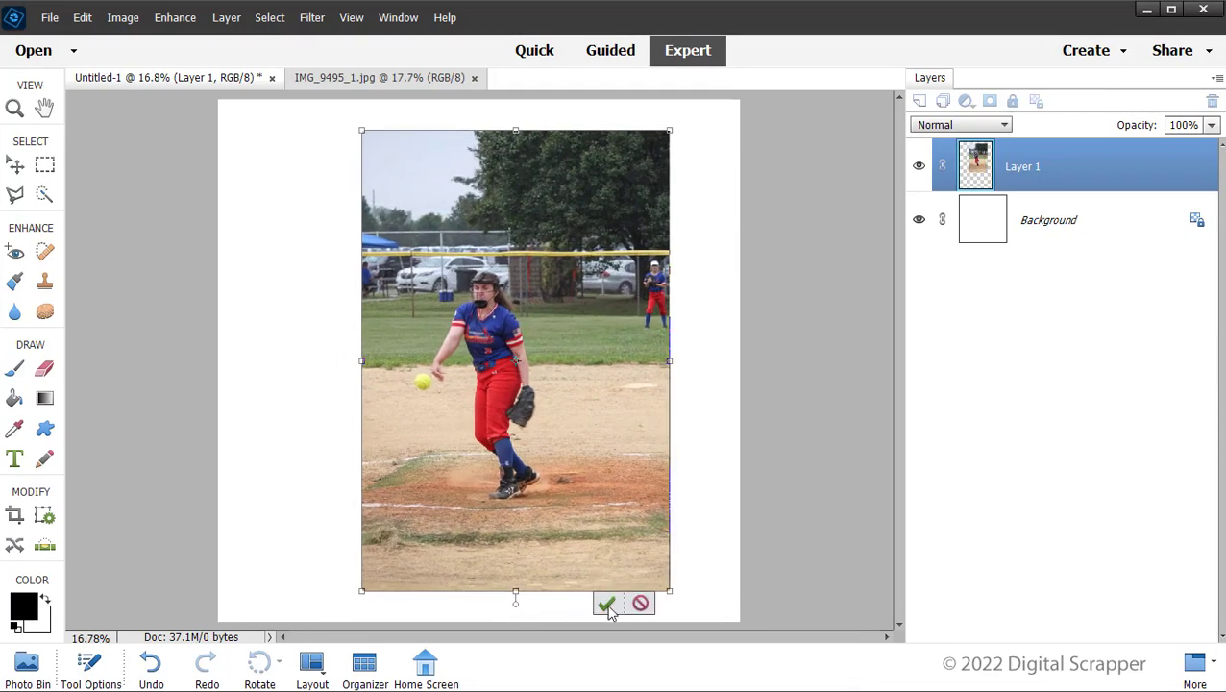
left_click(606, 603)
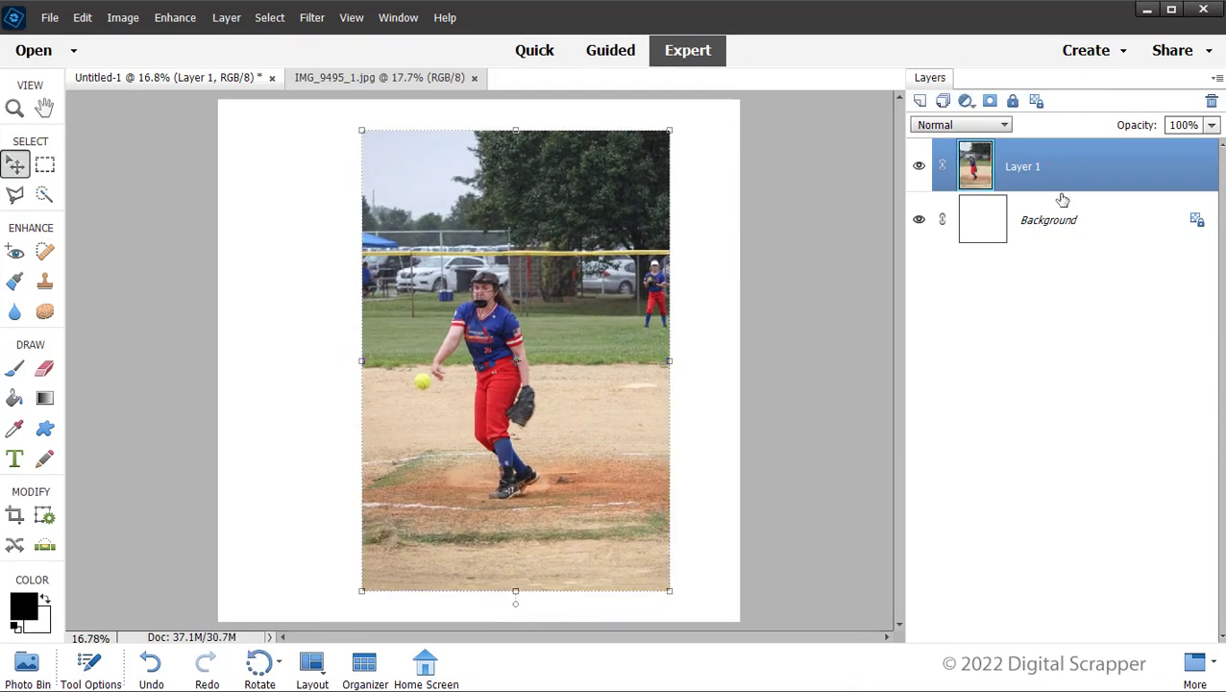
- Rename the softball picture's layer as Photo
double_click(1023, 166)
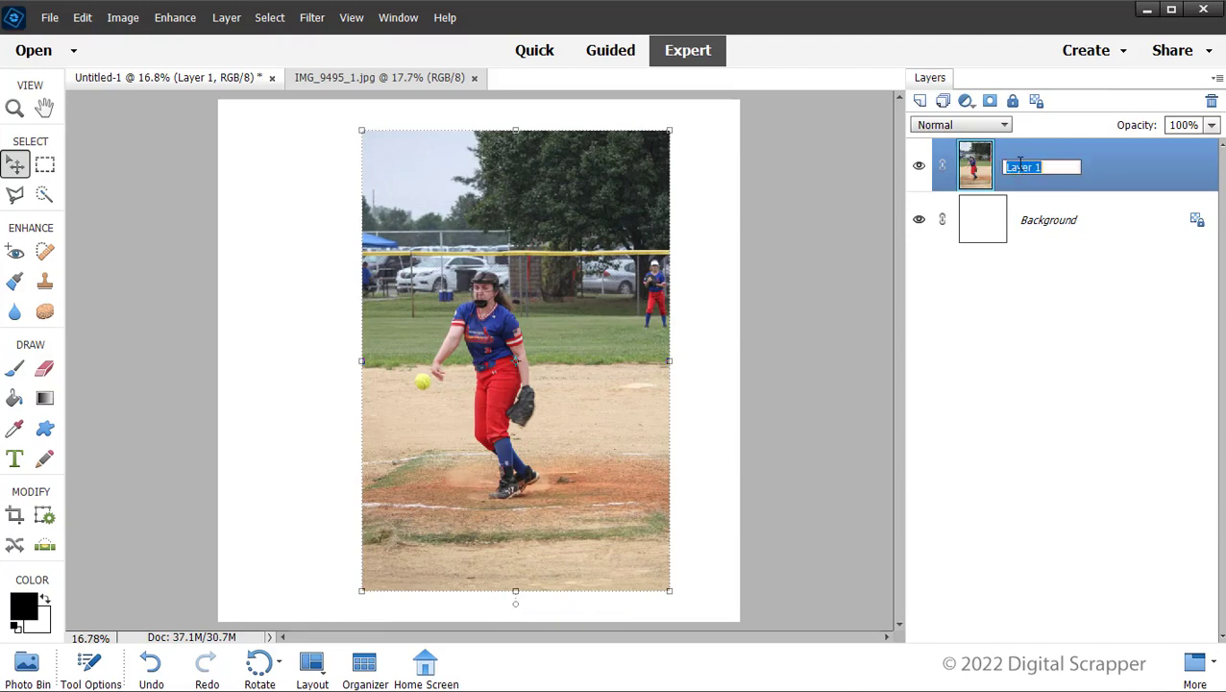
type("Photo")
key("Return")
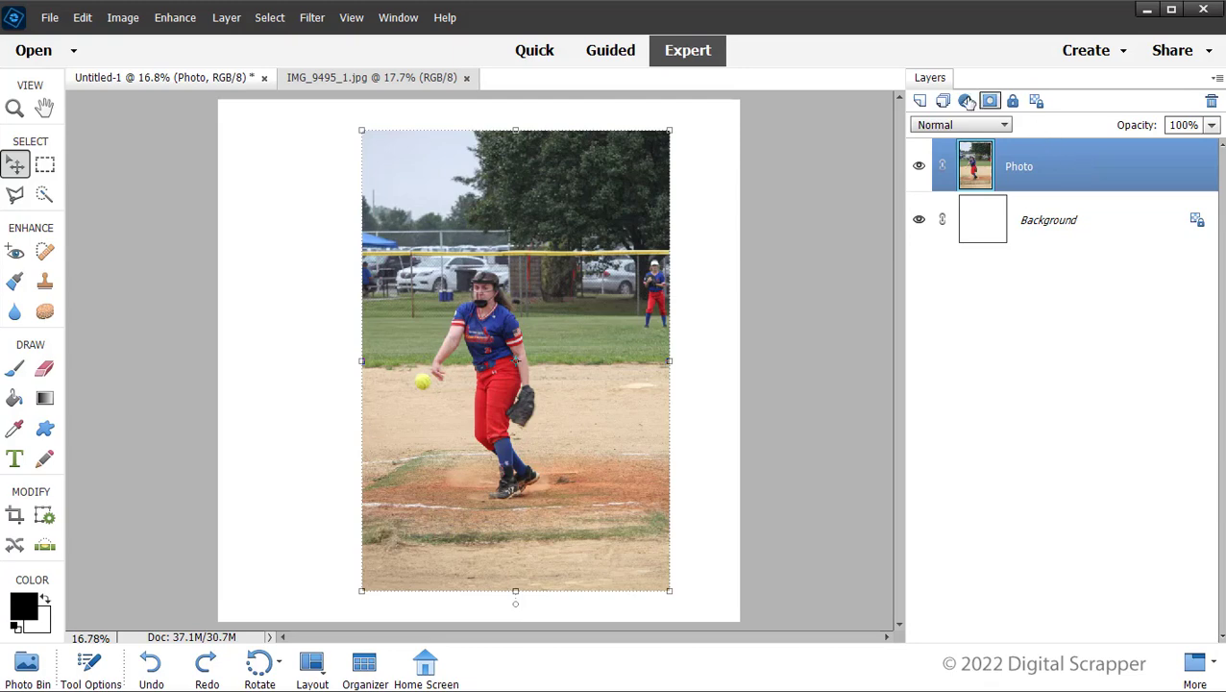
- Add a new empty layer directly beneath the Photo layer and name it Clipping Mask
left_click(919, 101, "ctrl")
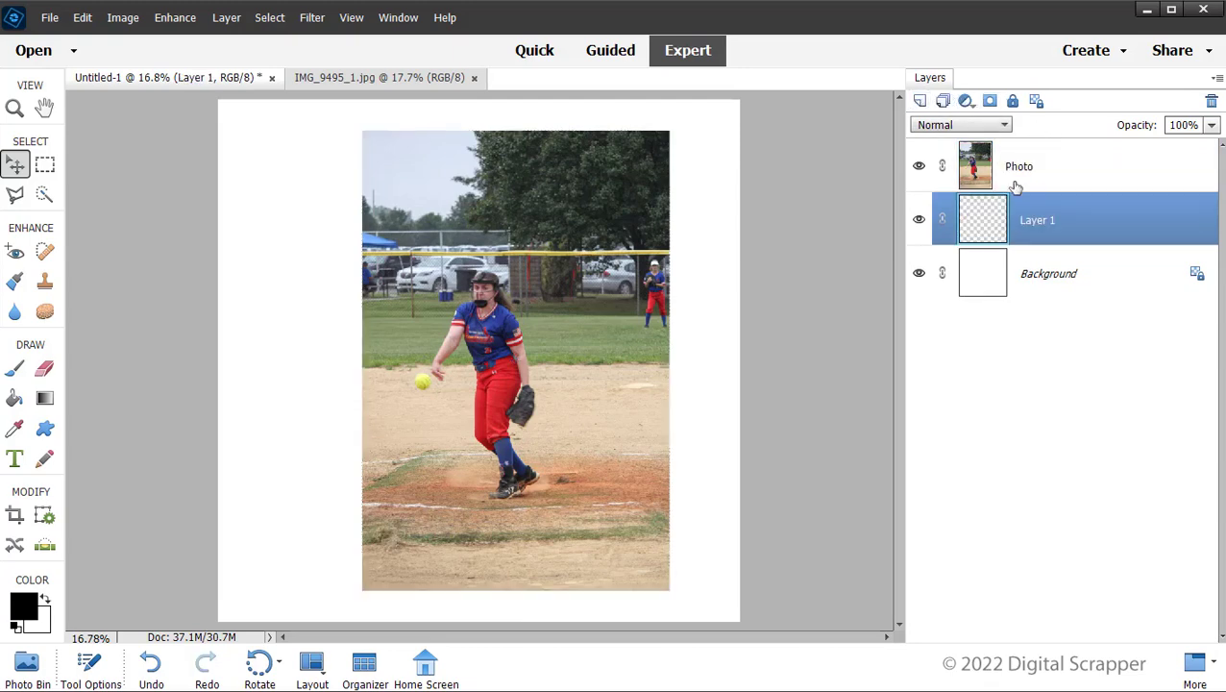
double_click(1033, 224)
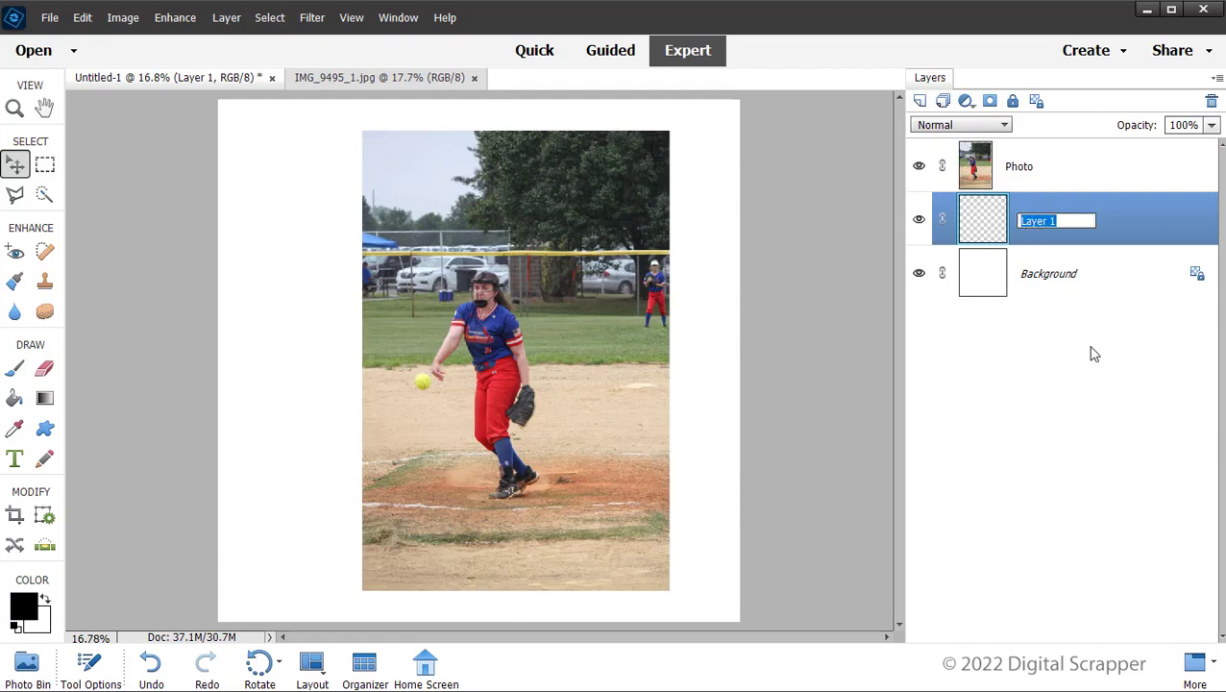
type("Clipping Mask")
key("Return")
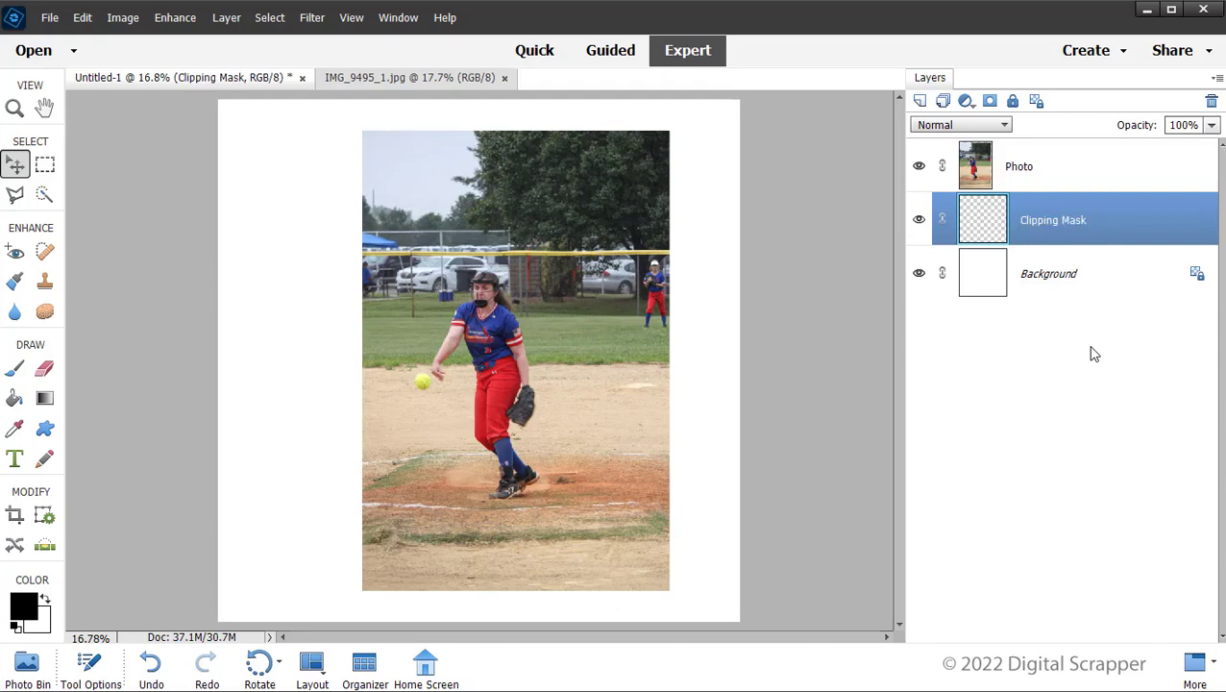
- Marquee a small rectangle around the pitcher's head and upper body and fill it with black on the Clipping Mask layer
left_click(45, 166)
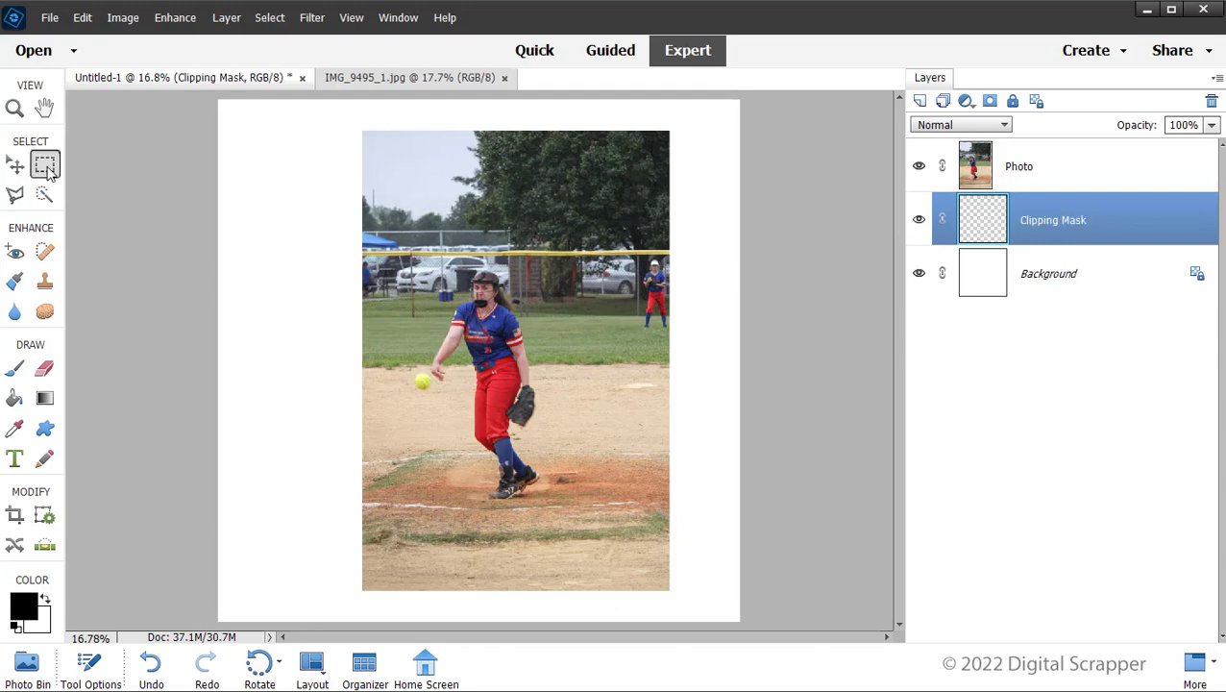
left_click(89, 665)
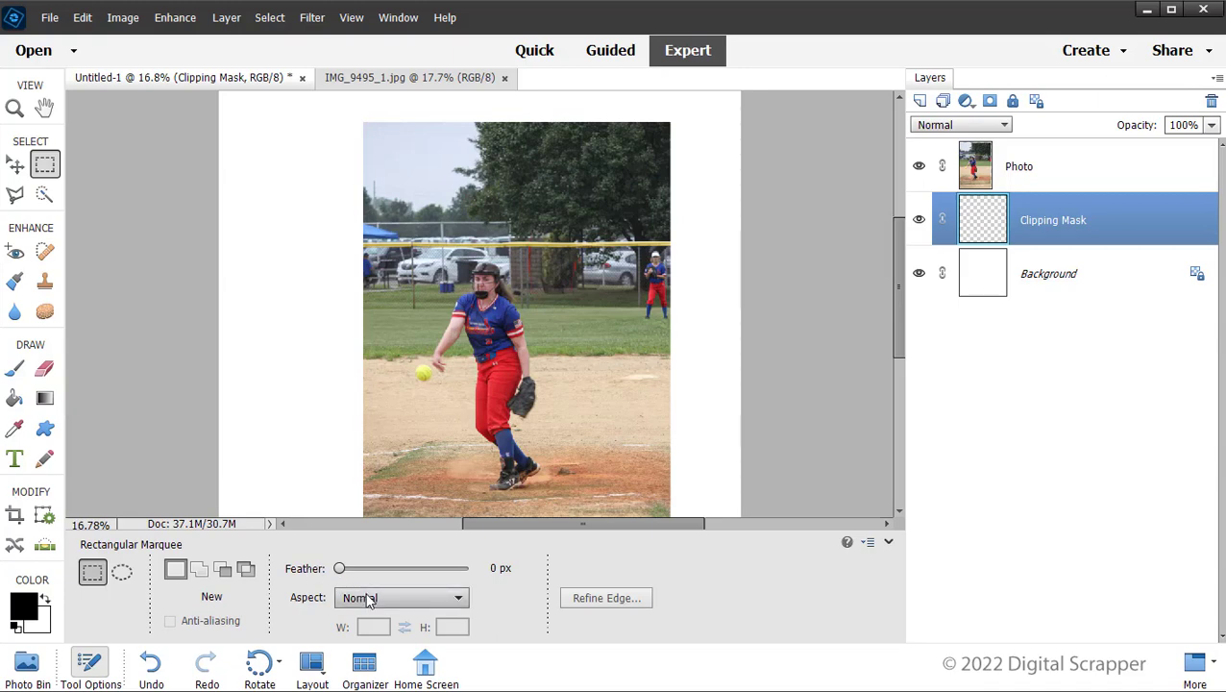
left_click(89, 673)
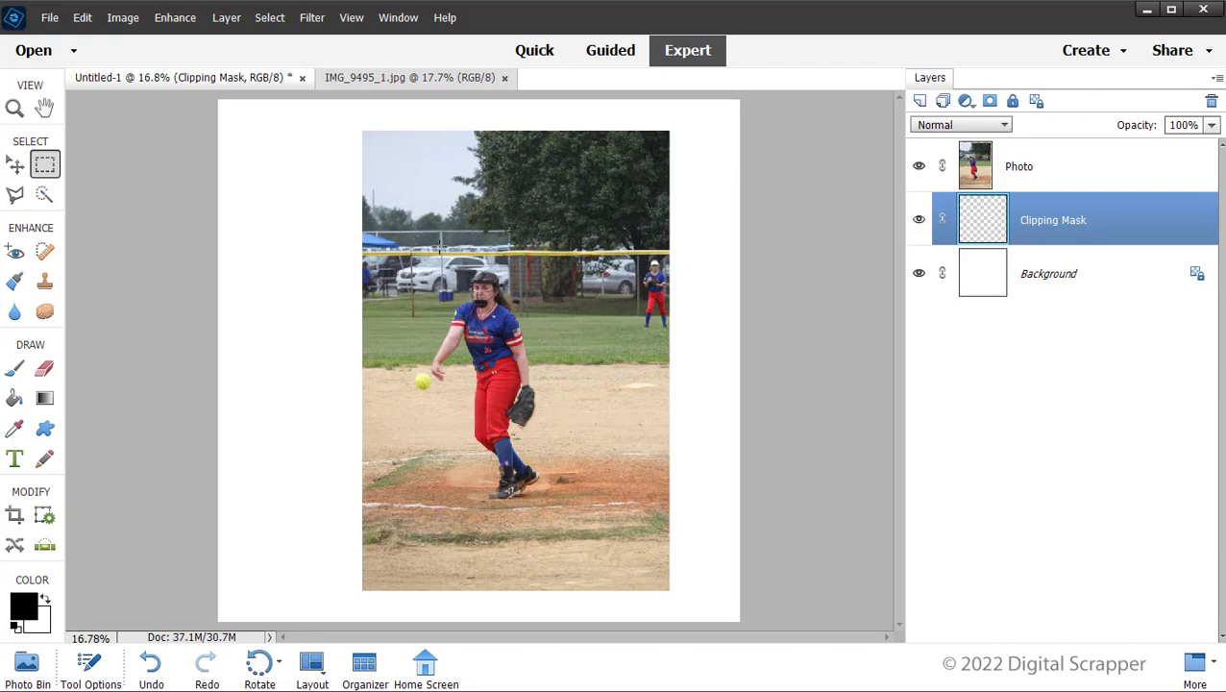
left_click_drag(429, 254, 535, 348)
key("alt+BackSpace")
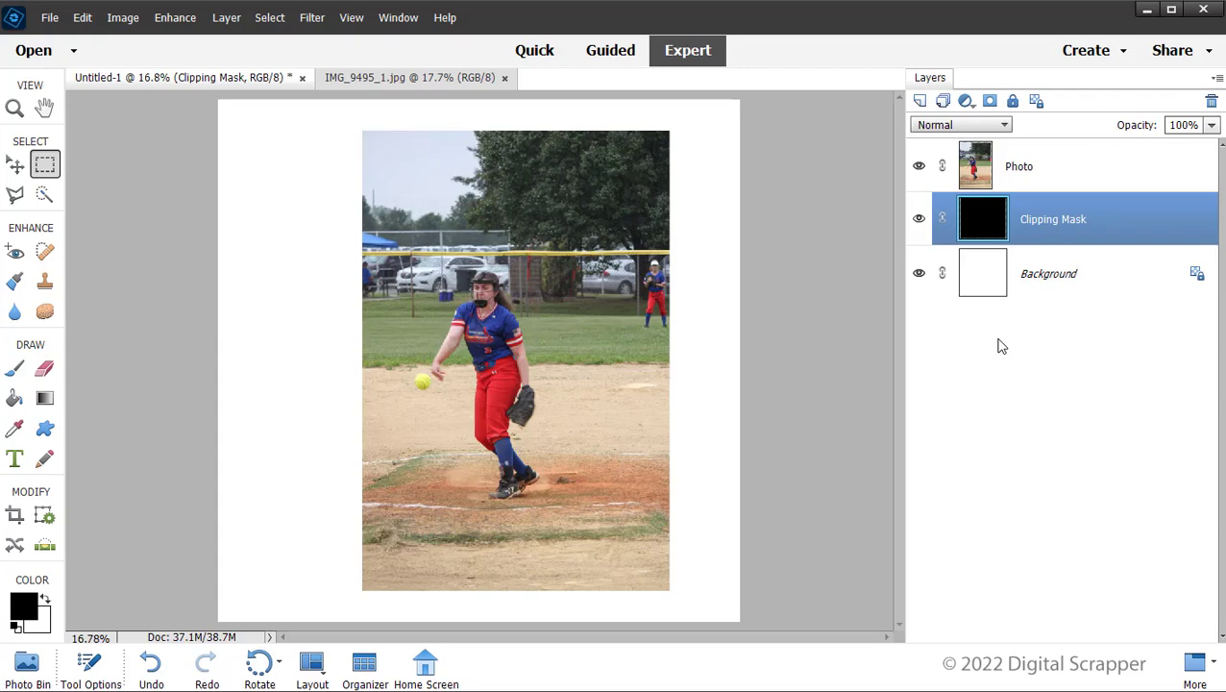
- Clip the Photo layer to the Clipping Mask layer beneath it
left_click(1060, 176)
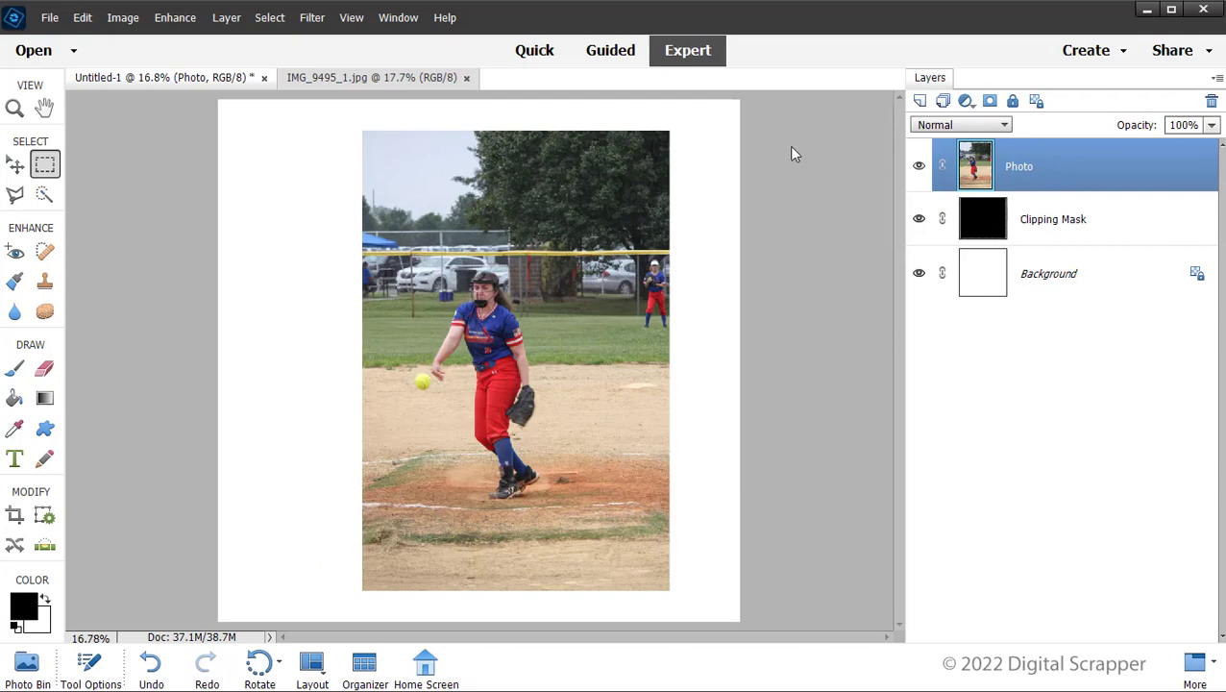
left_click(226, 18)
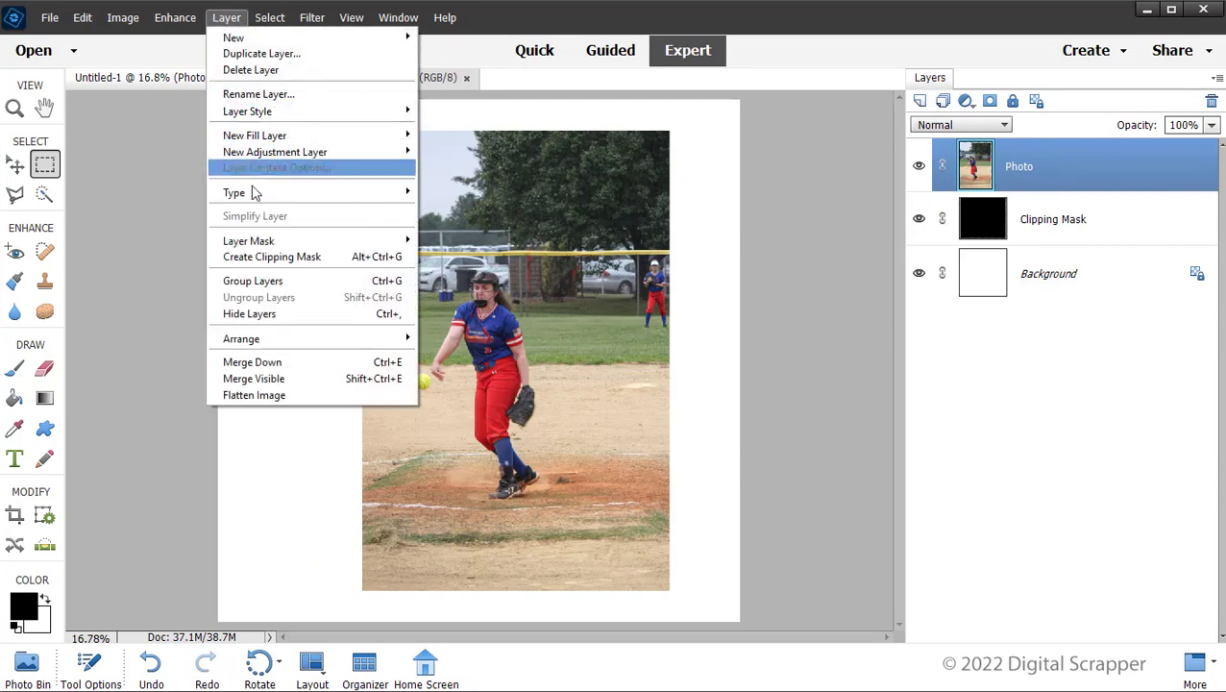
left_click(255, 257)
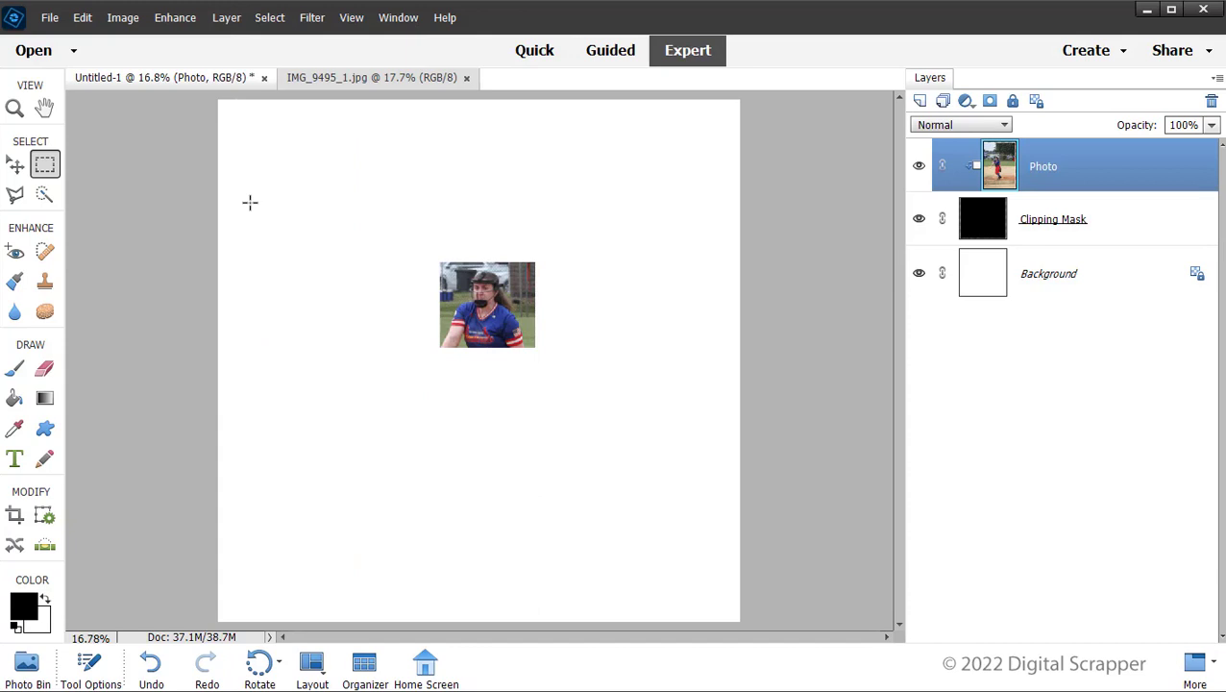
- Open the style settings of the Clipping Mask layer and set the lighting angle to 120°
left_click(1127, 224)
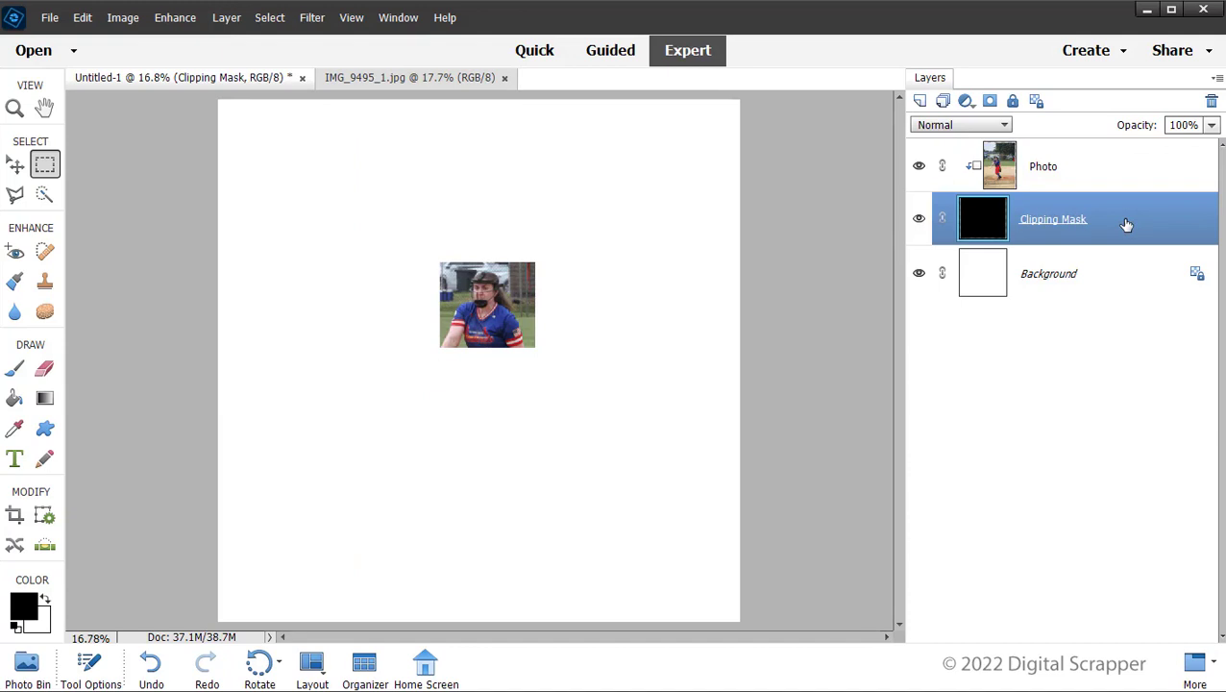
left_click(222, 19)
mouse_move(251, 111)
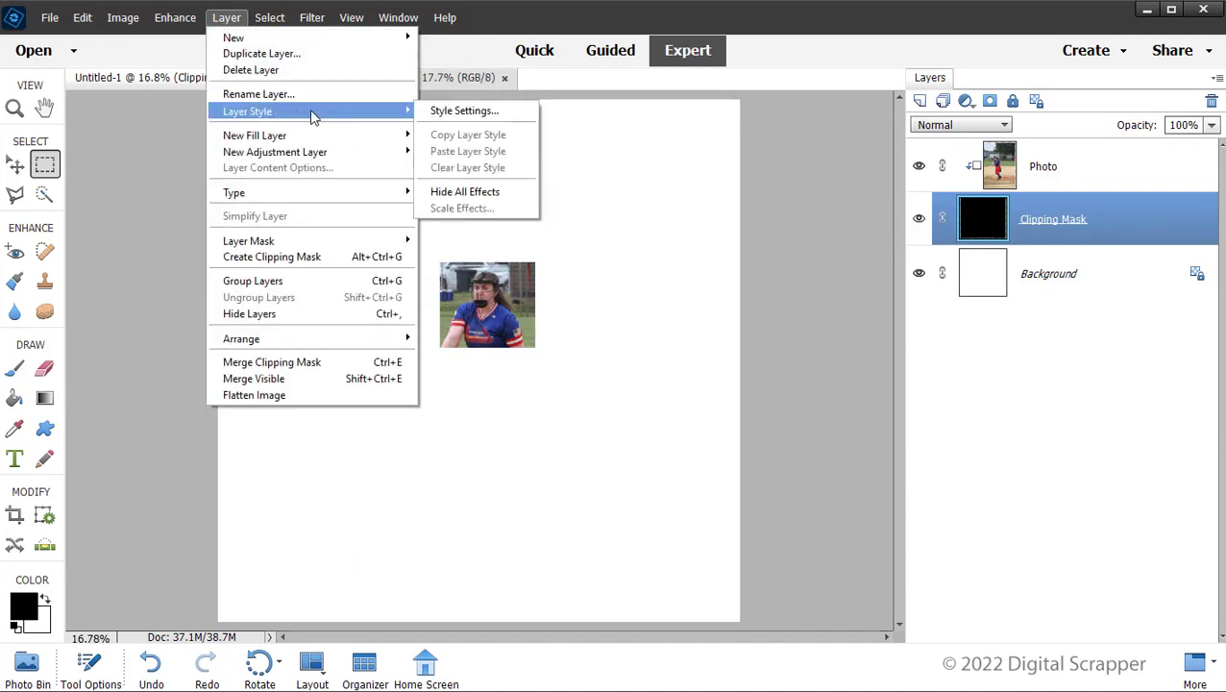
left_click(442, 114)
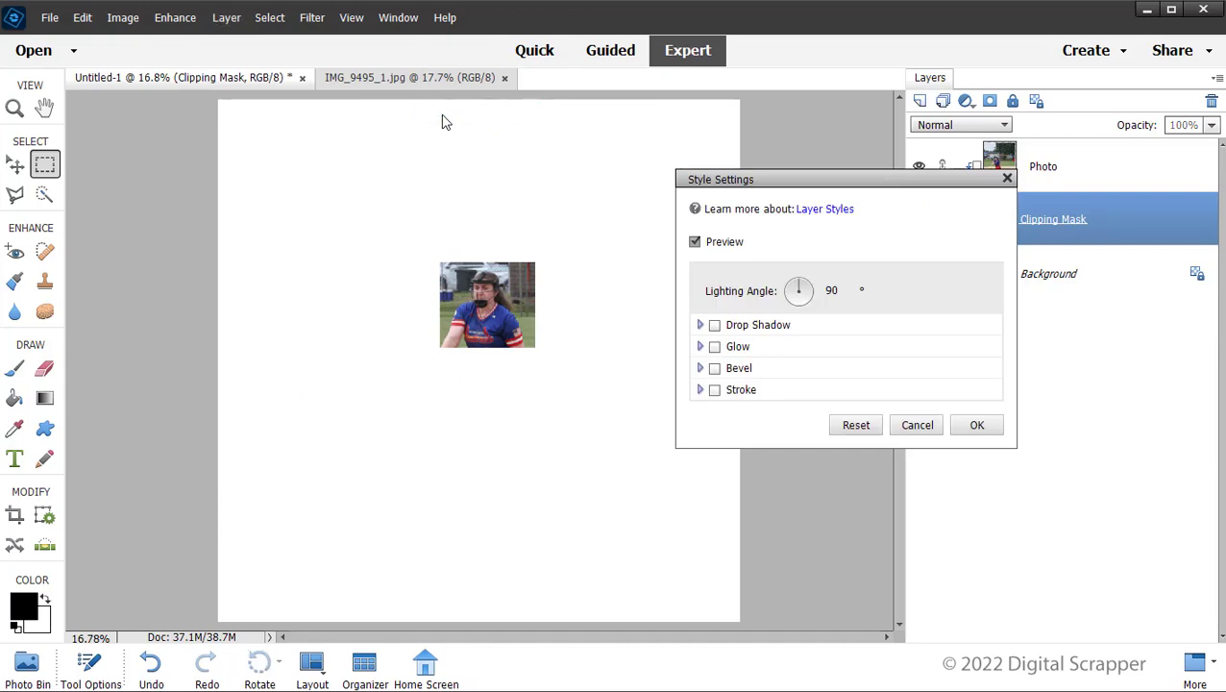
left_click(831, 290)
type("120")
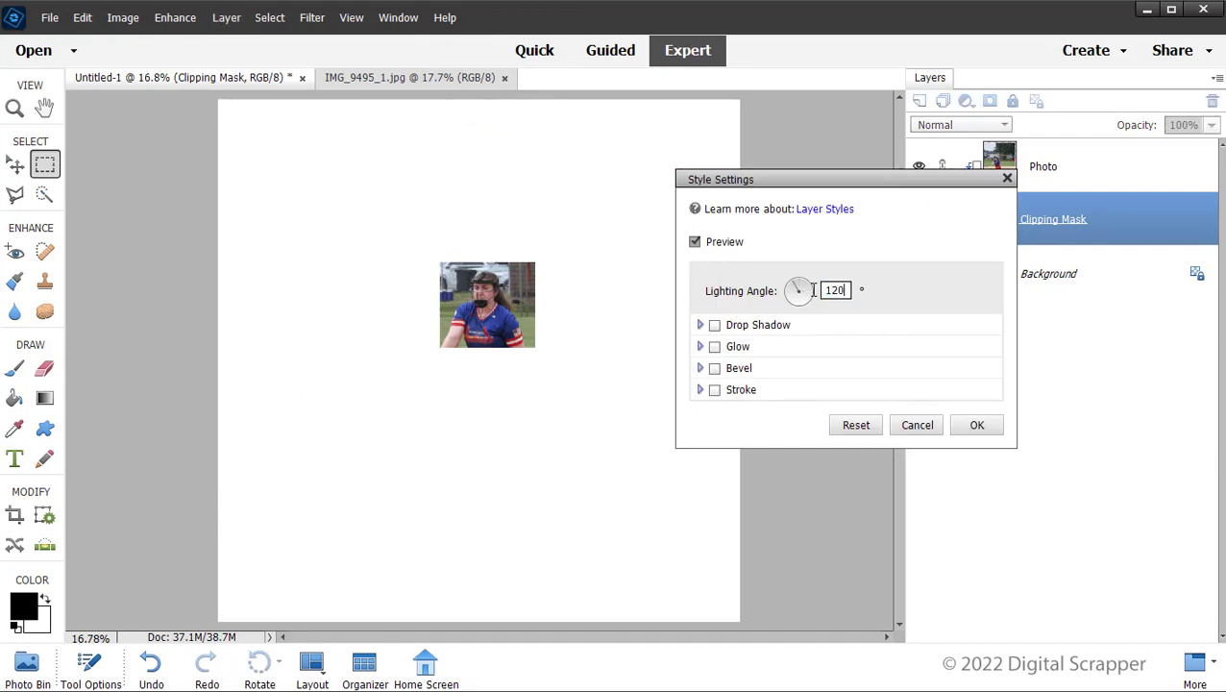
- Enable a drop shadow with a size of 13 px, a distance of 8 px and an opacity of 50%
left_click(755, 327)
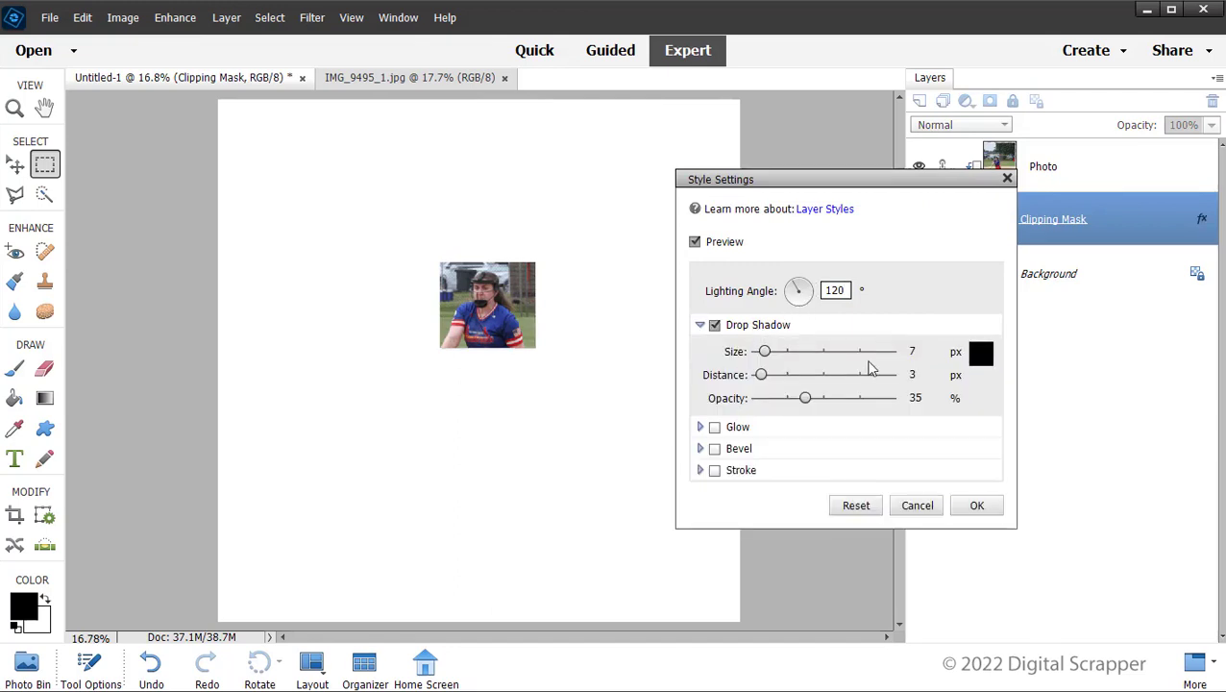
left_click(908, 352)
type("13")
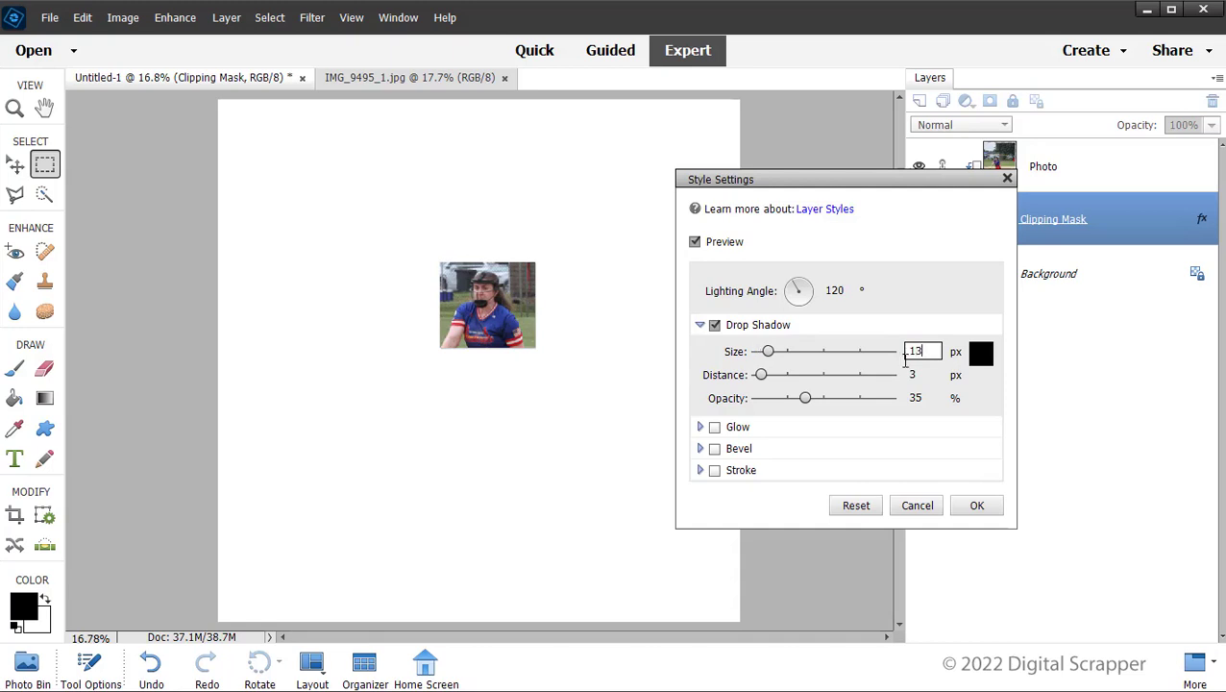
left_click(905, 375)
type("8")
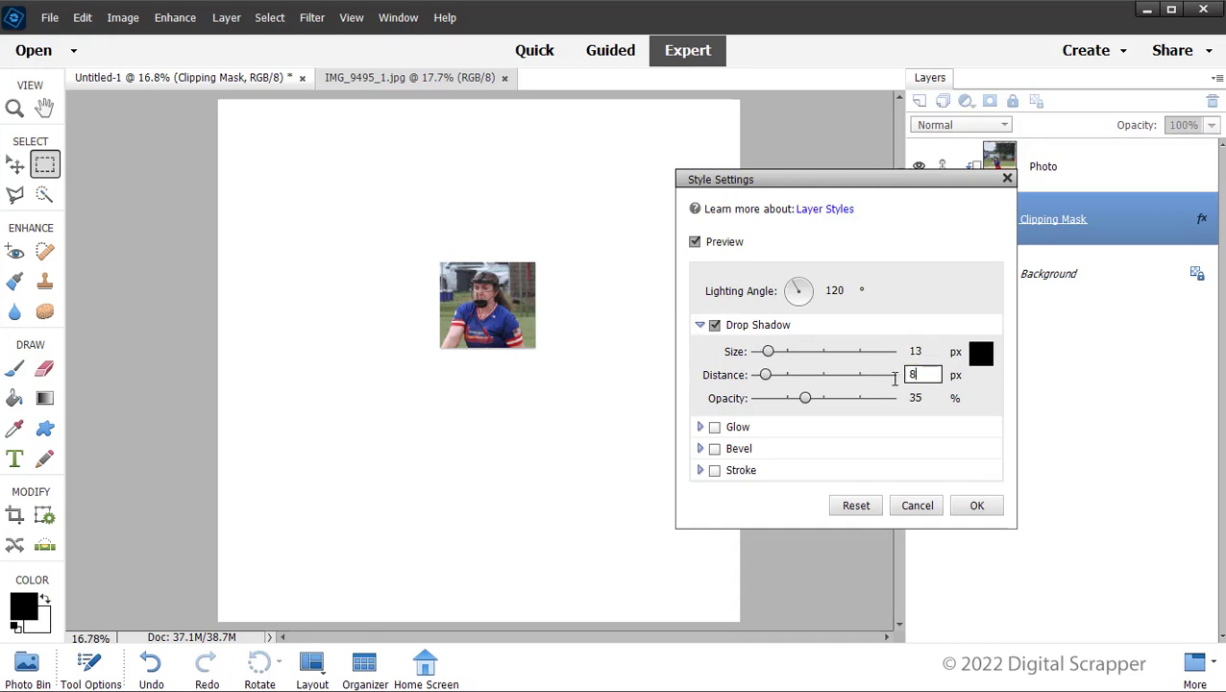
left_click(915, 397)
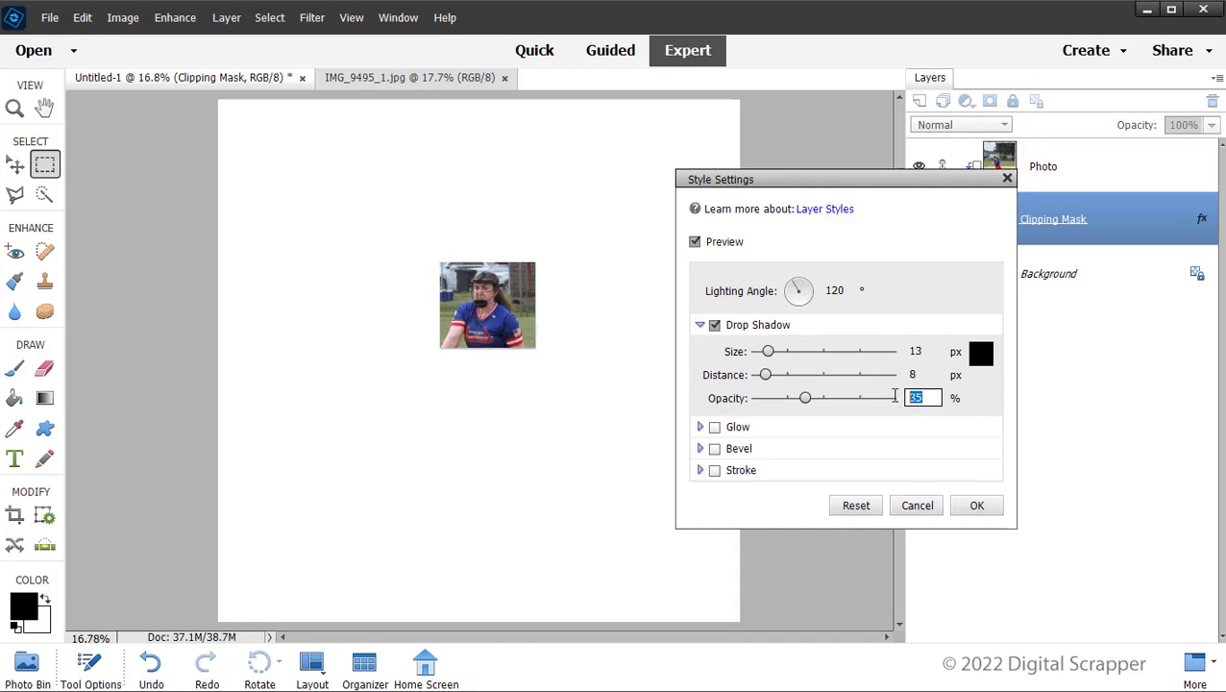
type("50")
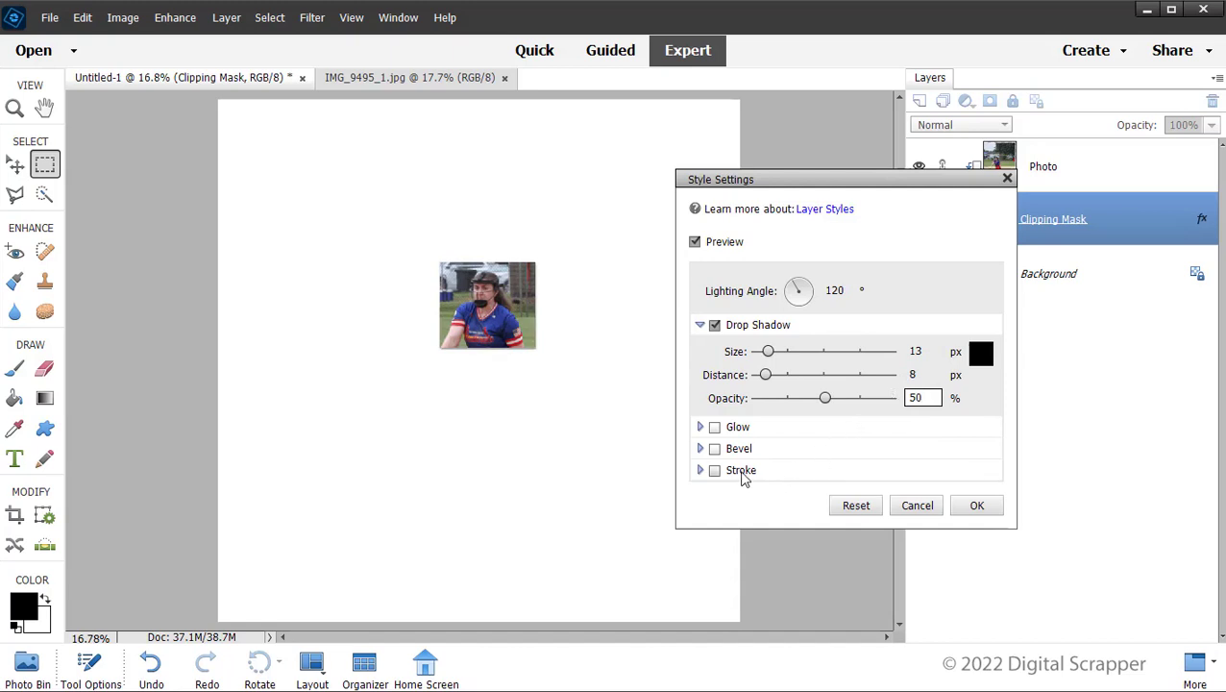
- Enable a stroke with a size of 25 px and its position set to Inside
left_click(742, 471)
left_click(903, 495)
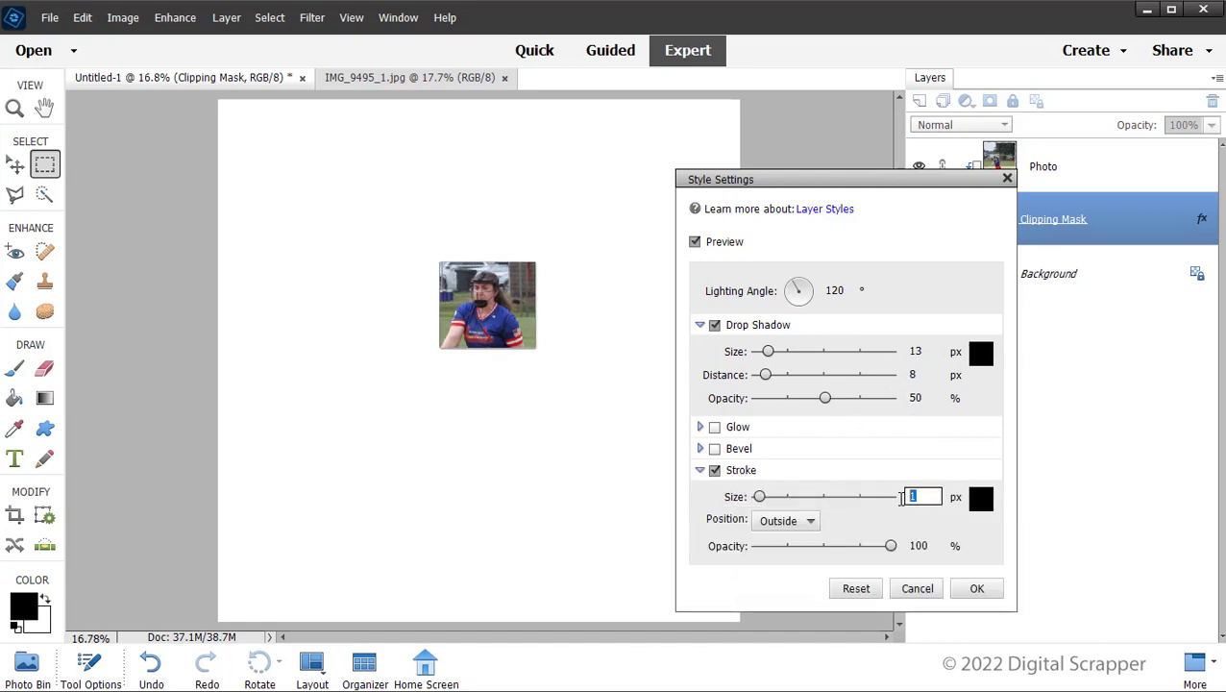
type("25")
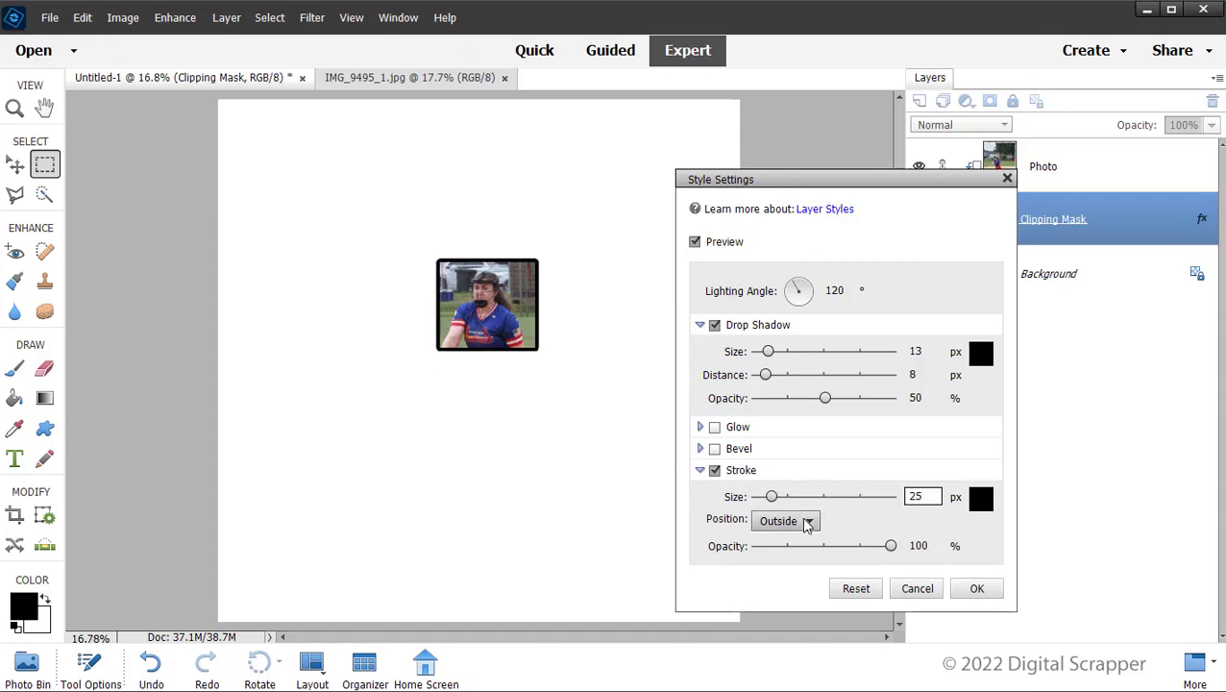
left_click(807, 522)
left_click(797, 553)
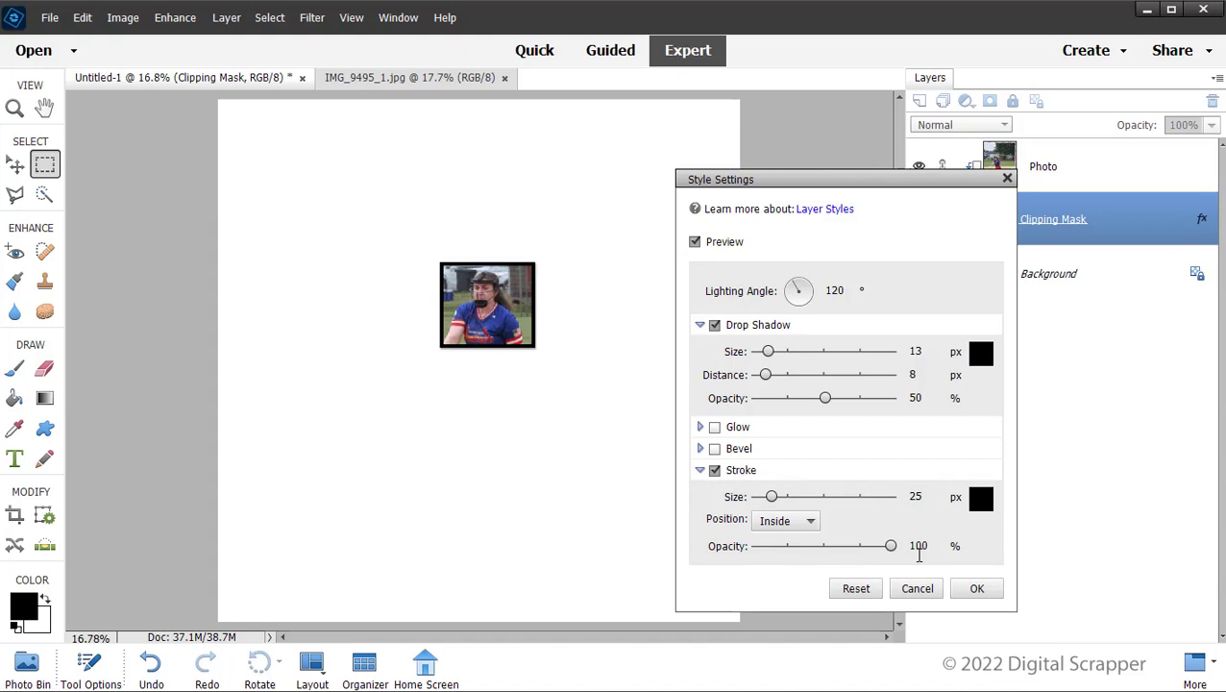
- Set the stroke colour to near-white (fdfcfc) and apply the layer style settings
left_click(980, 500)
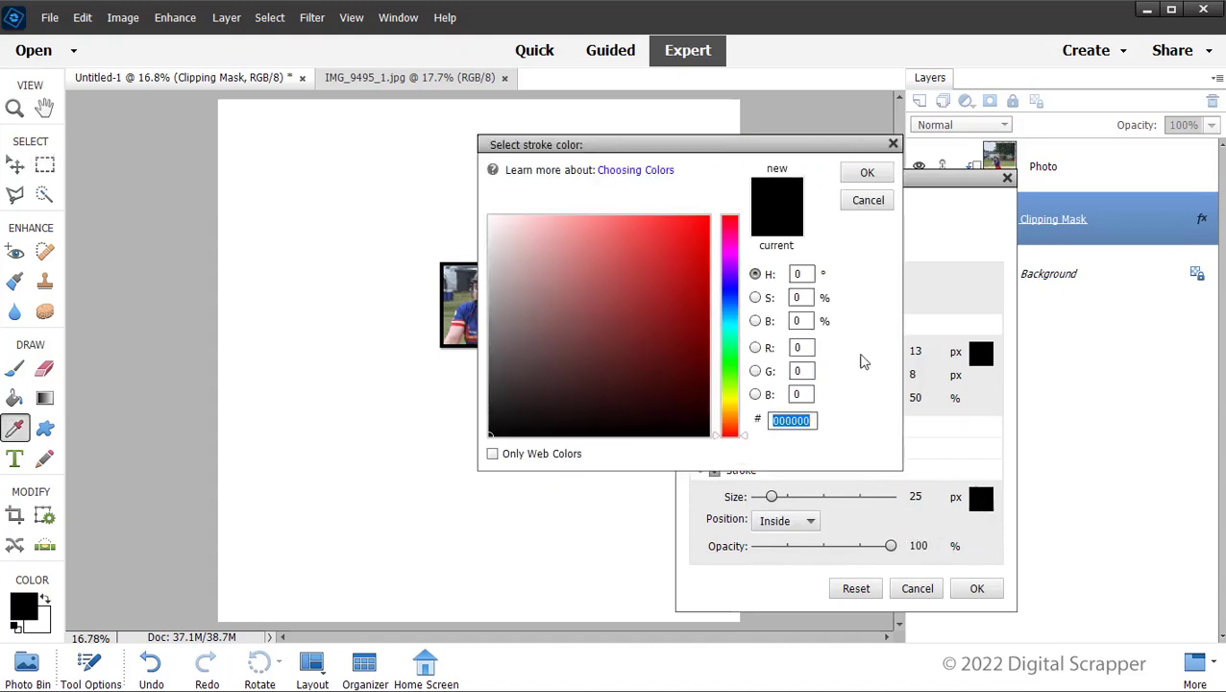
left_click(489, 217)
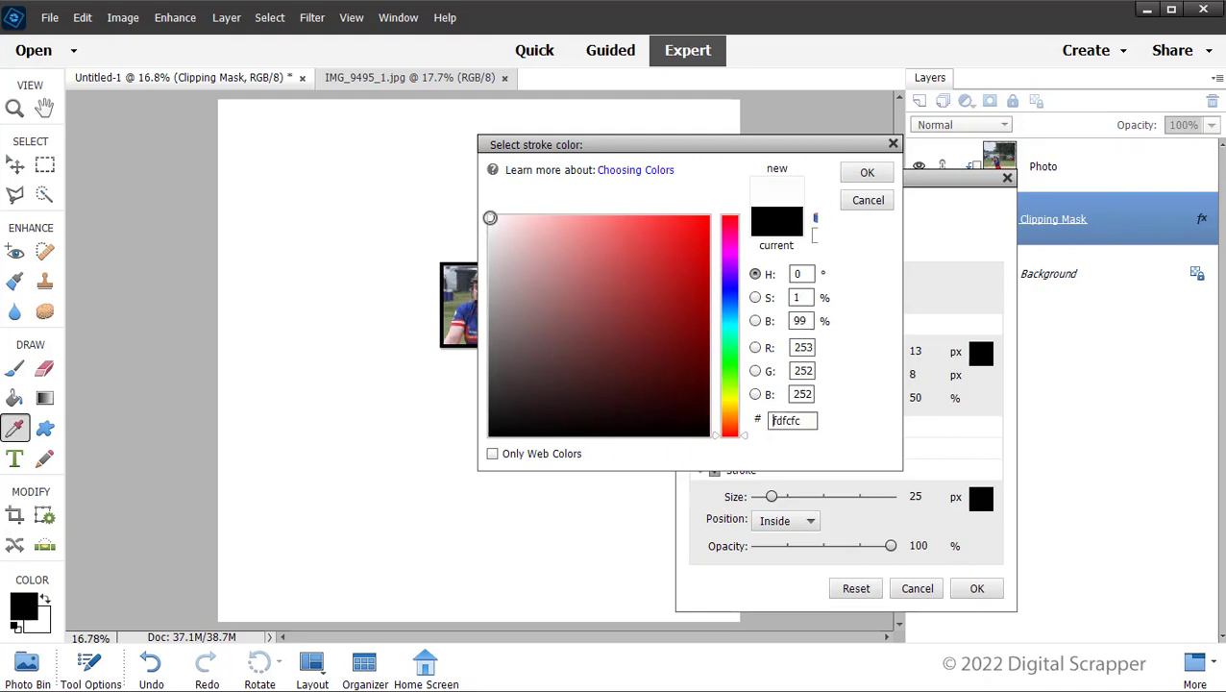
left_click(866, 172)
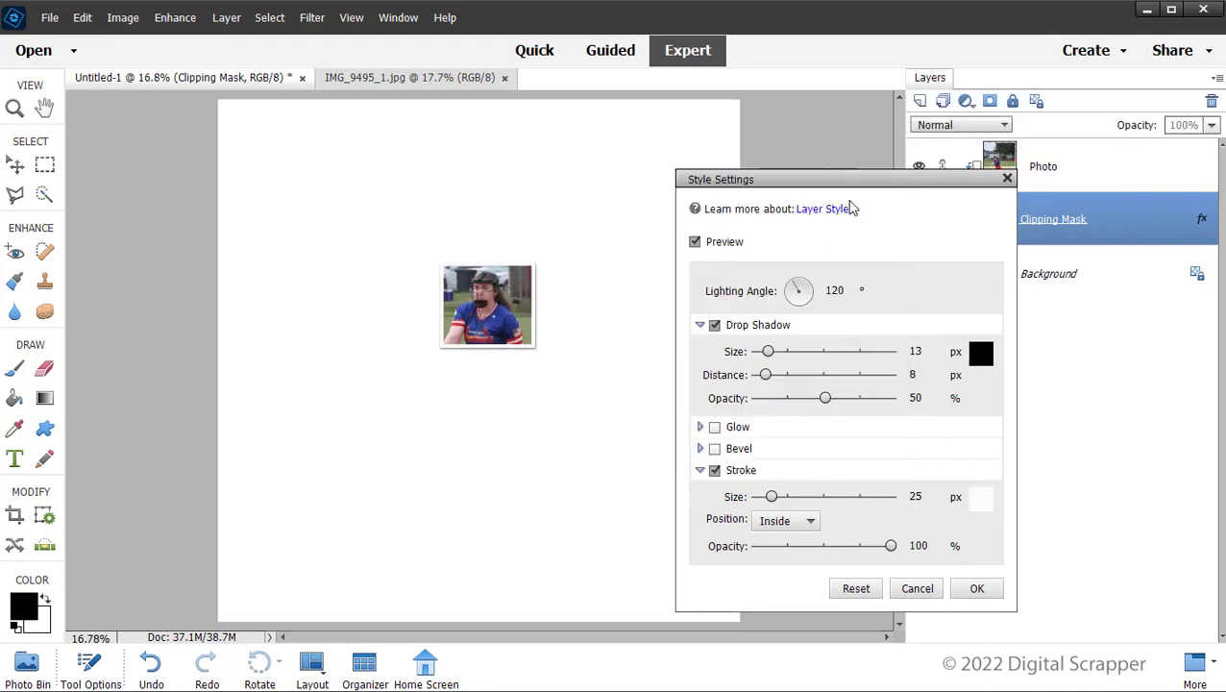
left_click(994, 596)
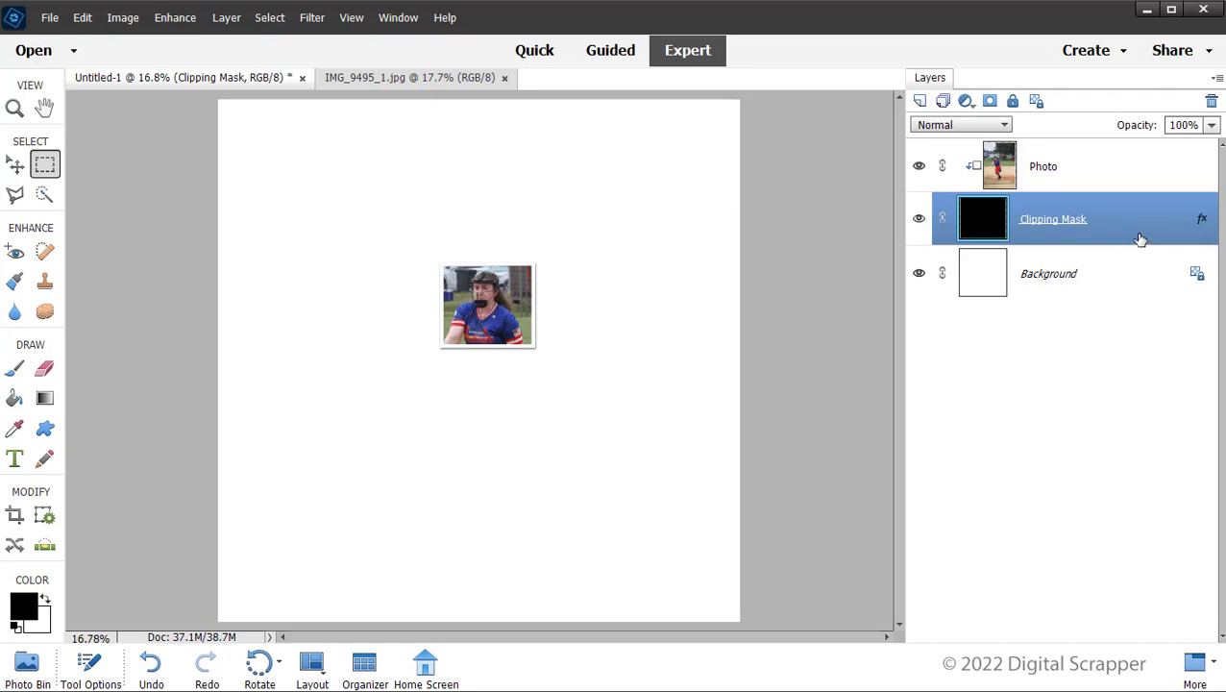
- Group the Photo and Clipping Mask layers together and name the group Frame 1
left_click(1141, 176, "shift")
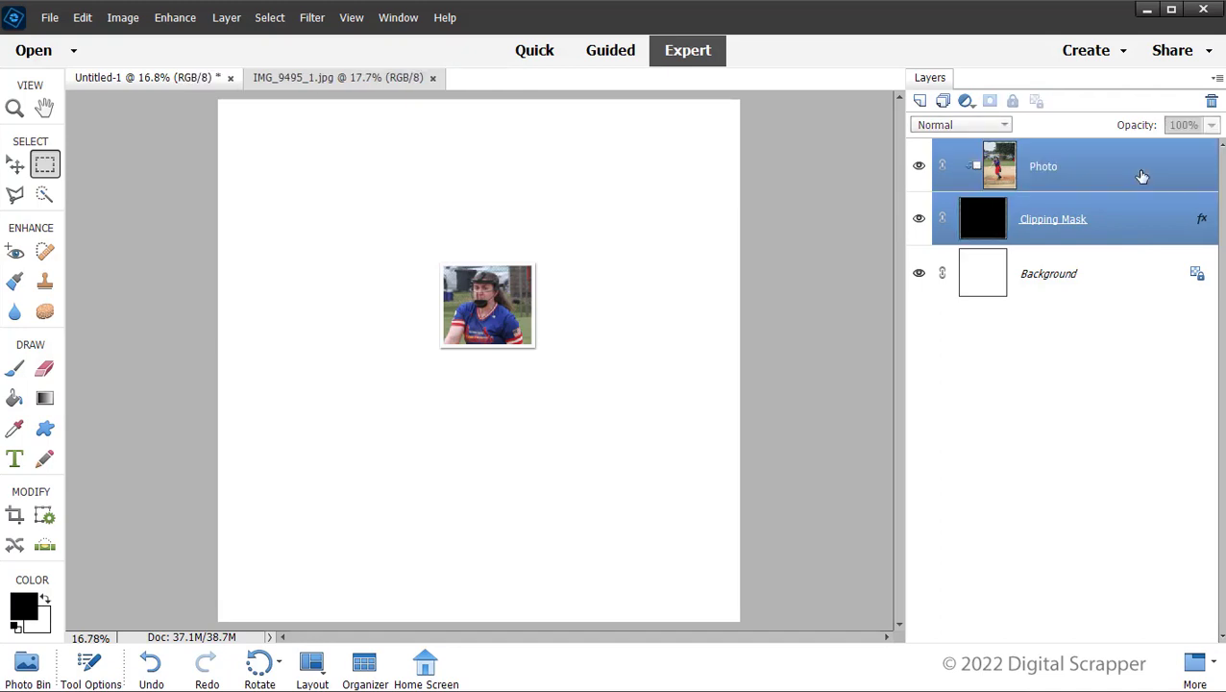
left_click(942, 101)
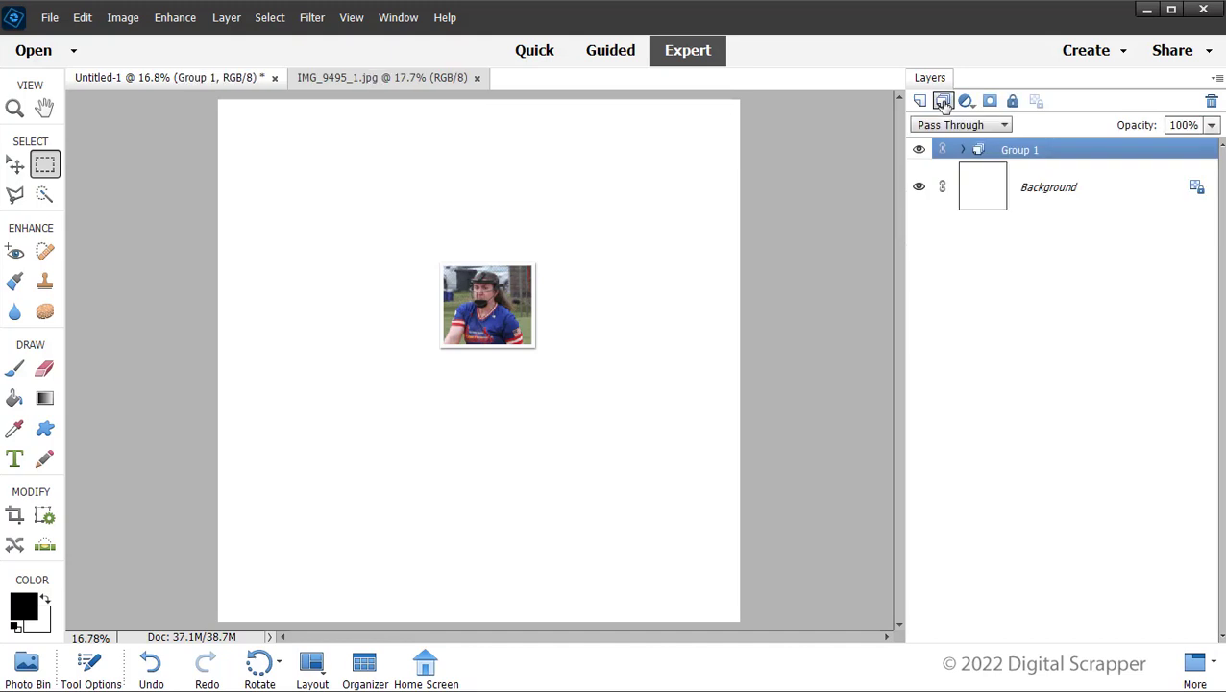
double_click(1020, 152)
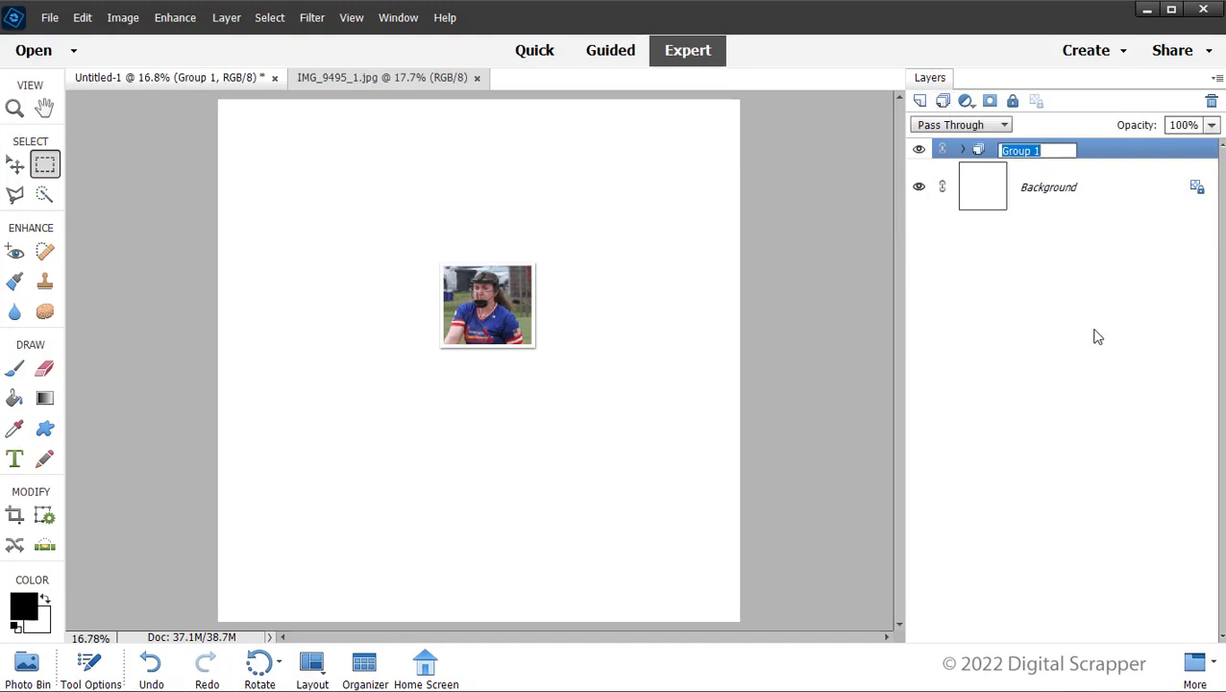
type("Frame 1")
key("Return")
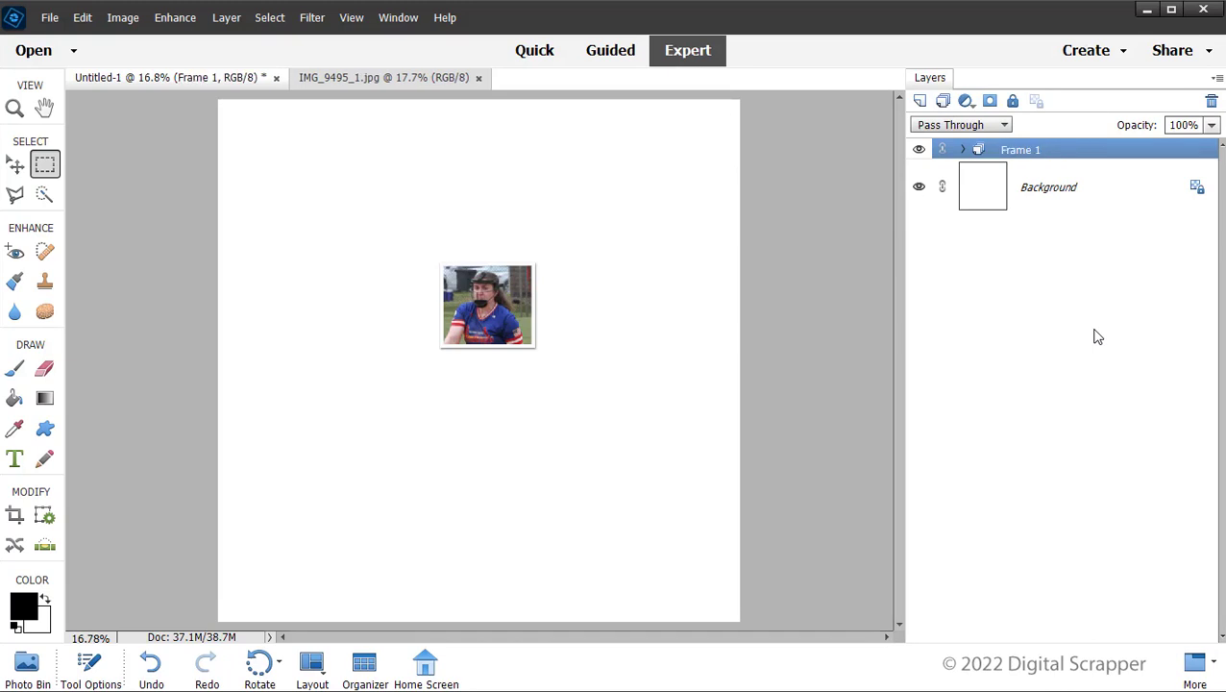
- Duplicate the Frame 1 group and rename the copy Frame 2
key("ctrl+j")
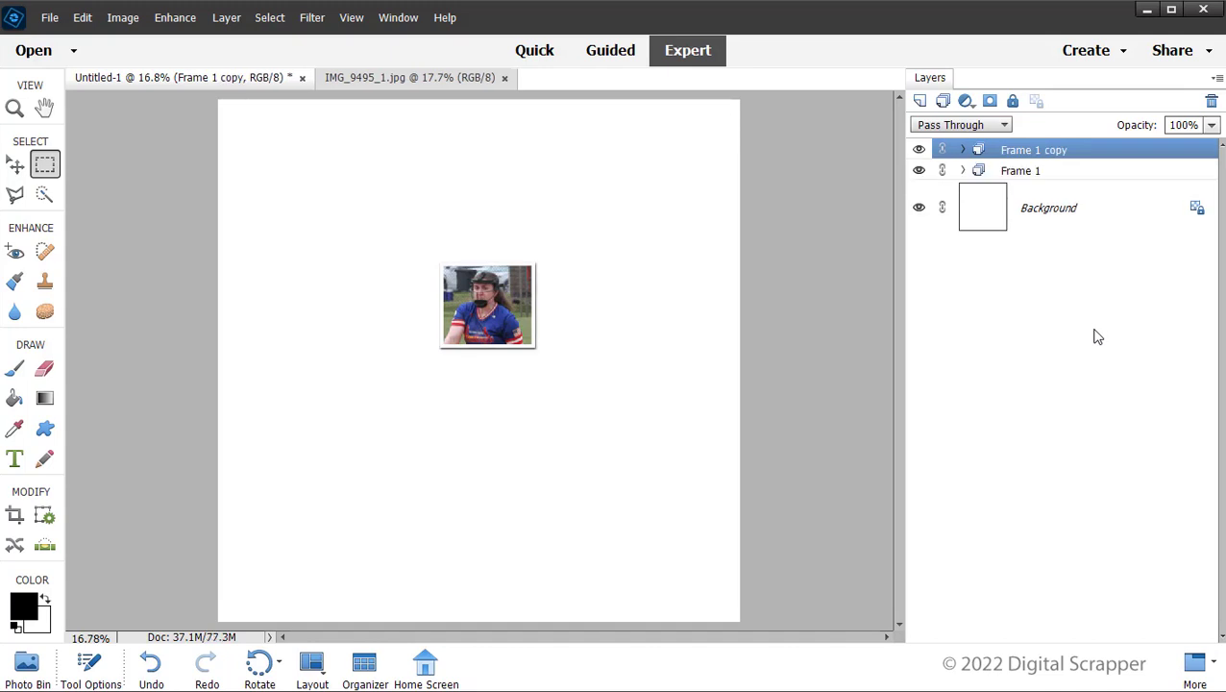
double_click(1034, 151)
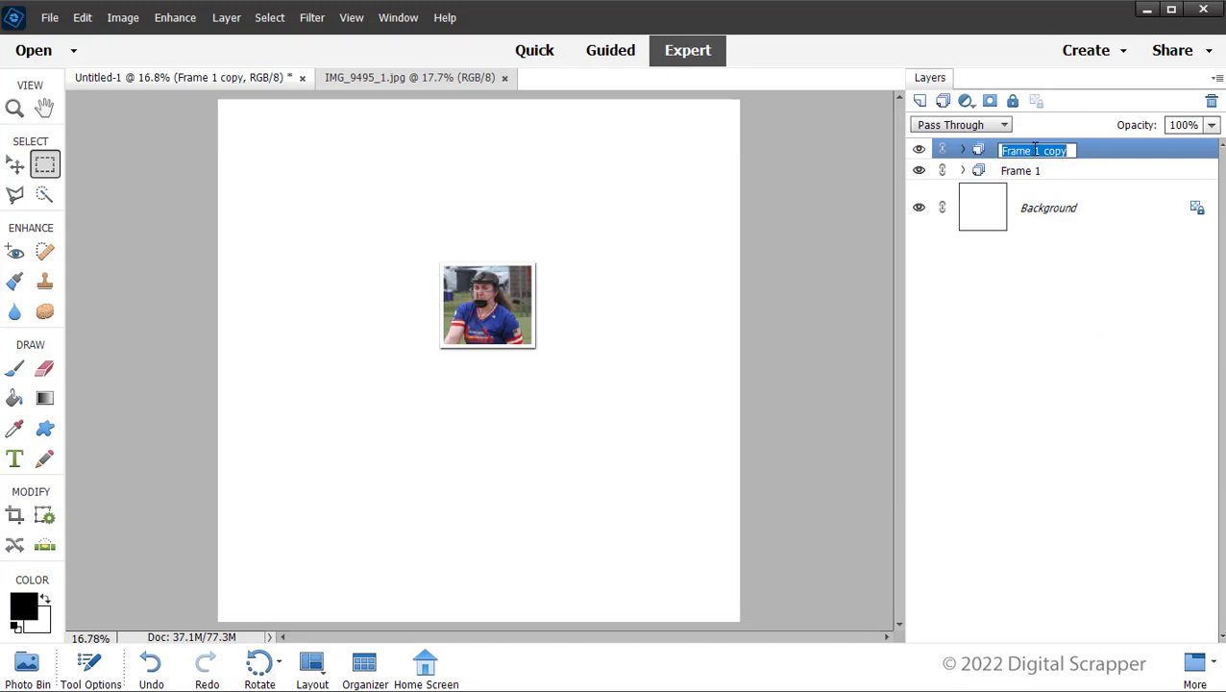
left_click_drag(1034, 151, 1076, 156)
type("2")
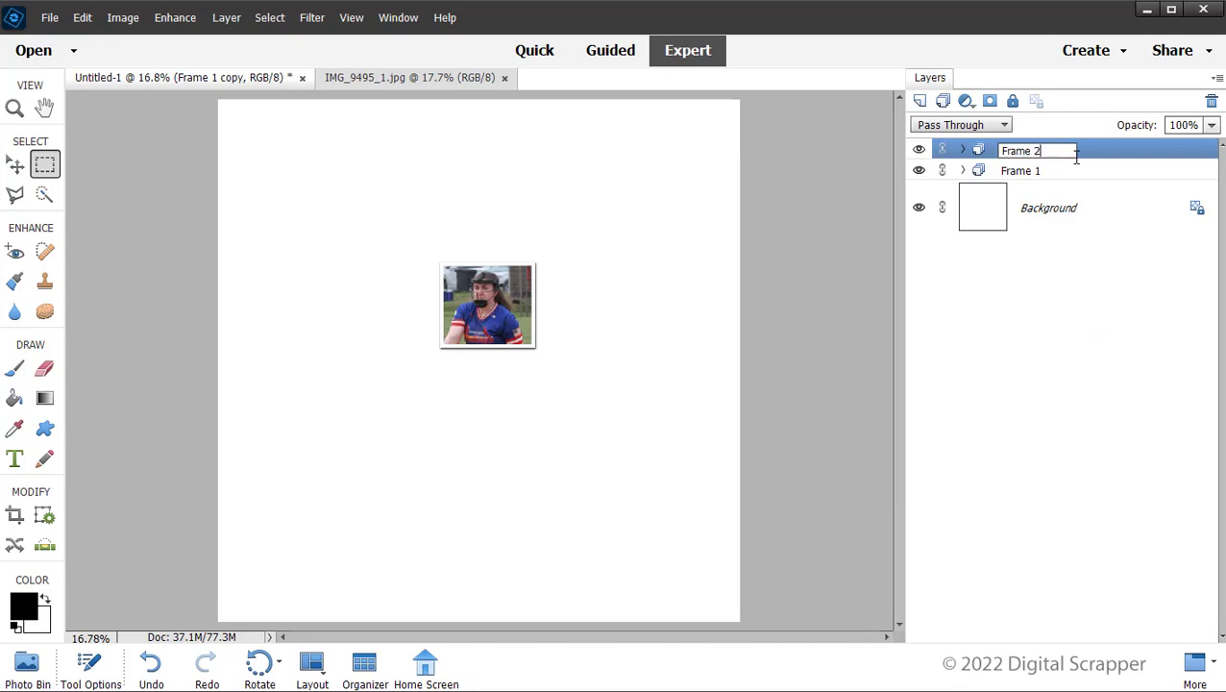
key("Return")
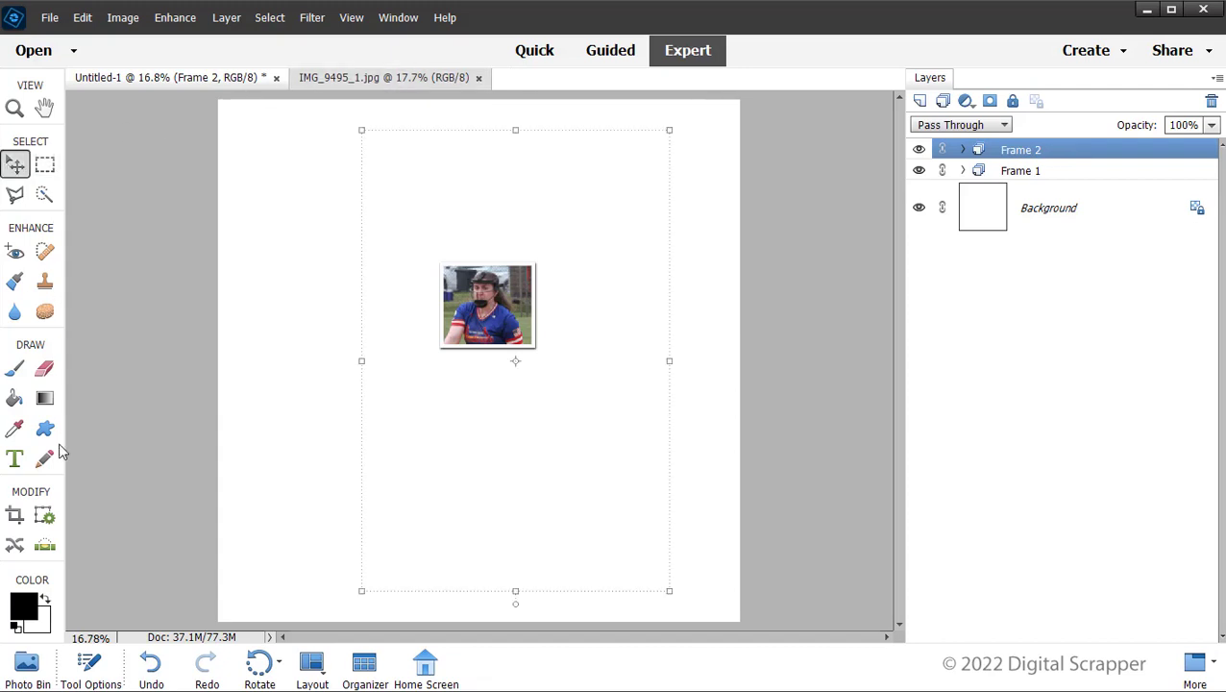
- Move only the Clipping Mask of Frame 2 down and to the left so it frames the pitcher's hand and the softball
left_click(90, 663)
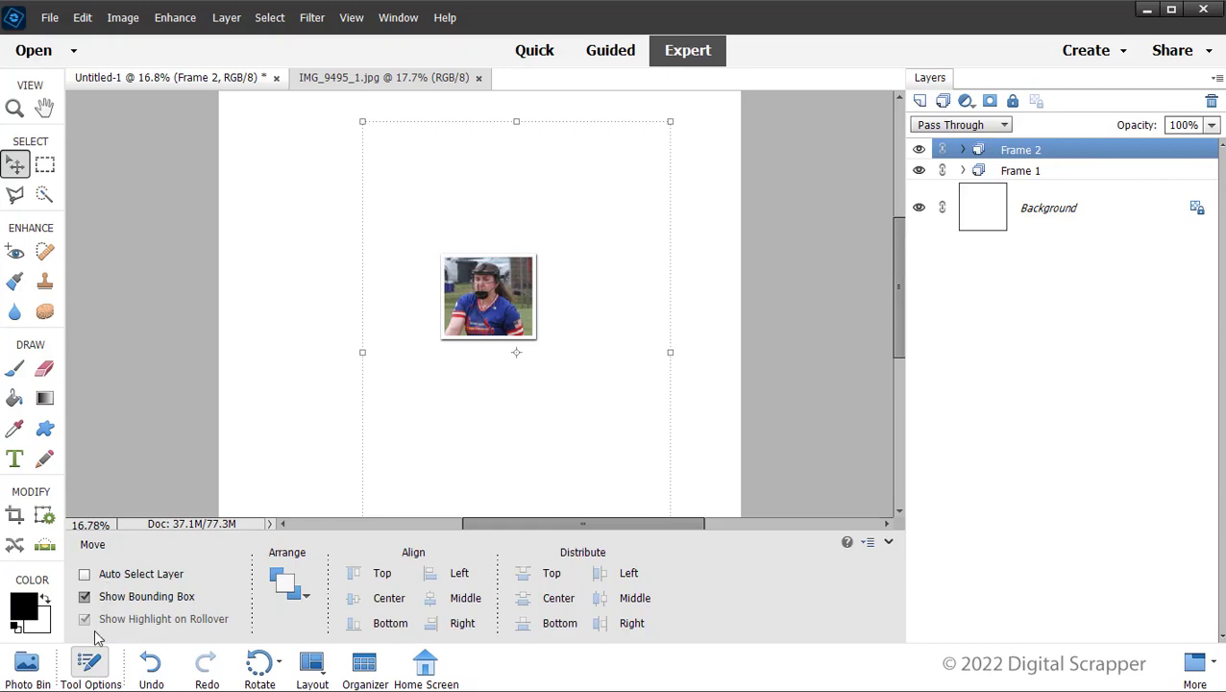
left_click(89, 665)
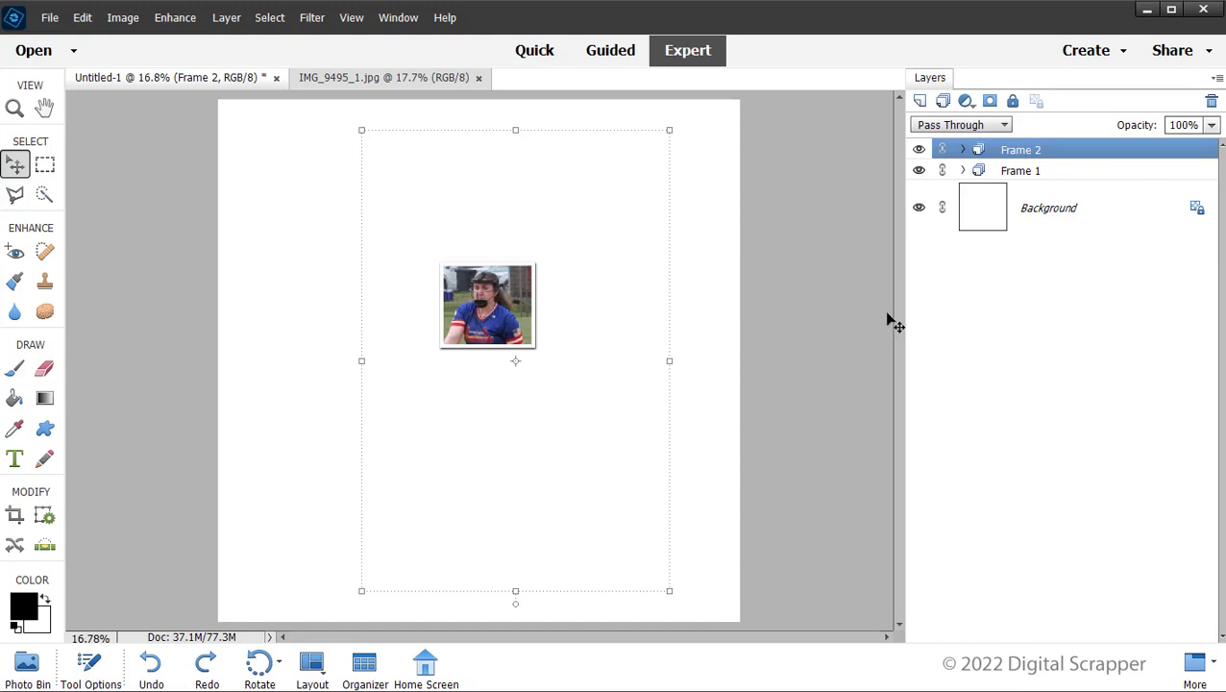
left_click(963, 150)
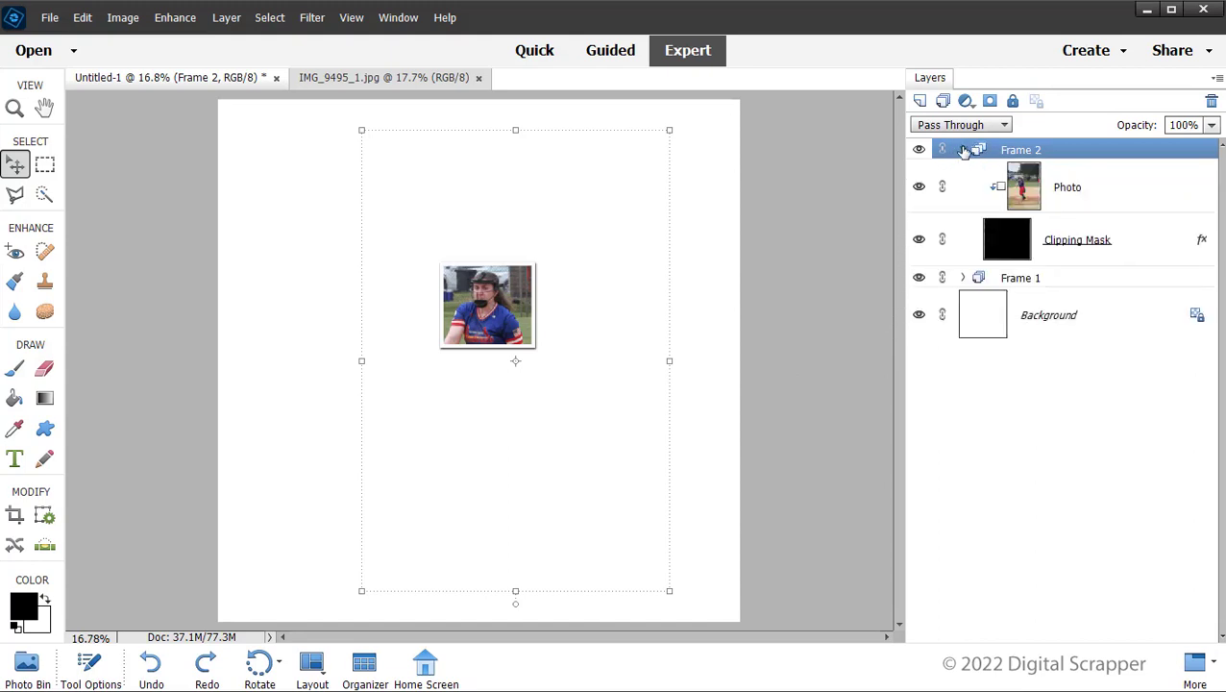
left_click(1137, 240)
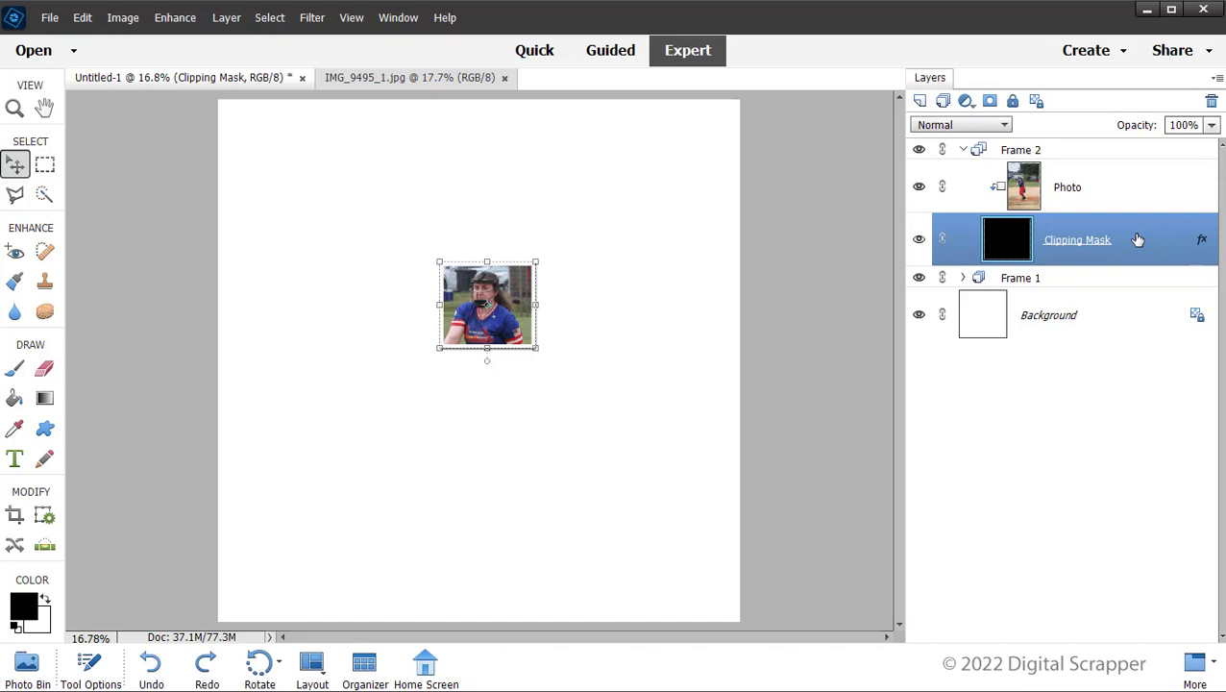
key("ctrl+s")
left_click_drag(501, 294, 454, 360)
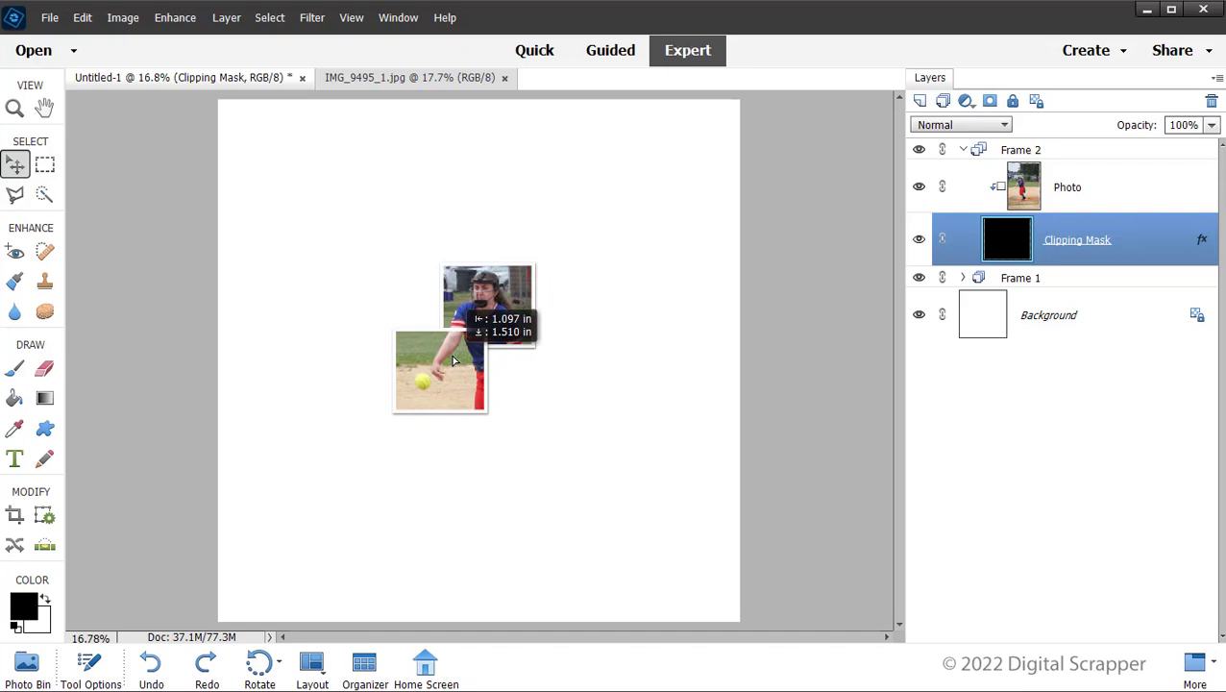
left_click_drag(454, 360, 455, 364)
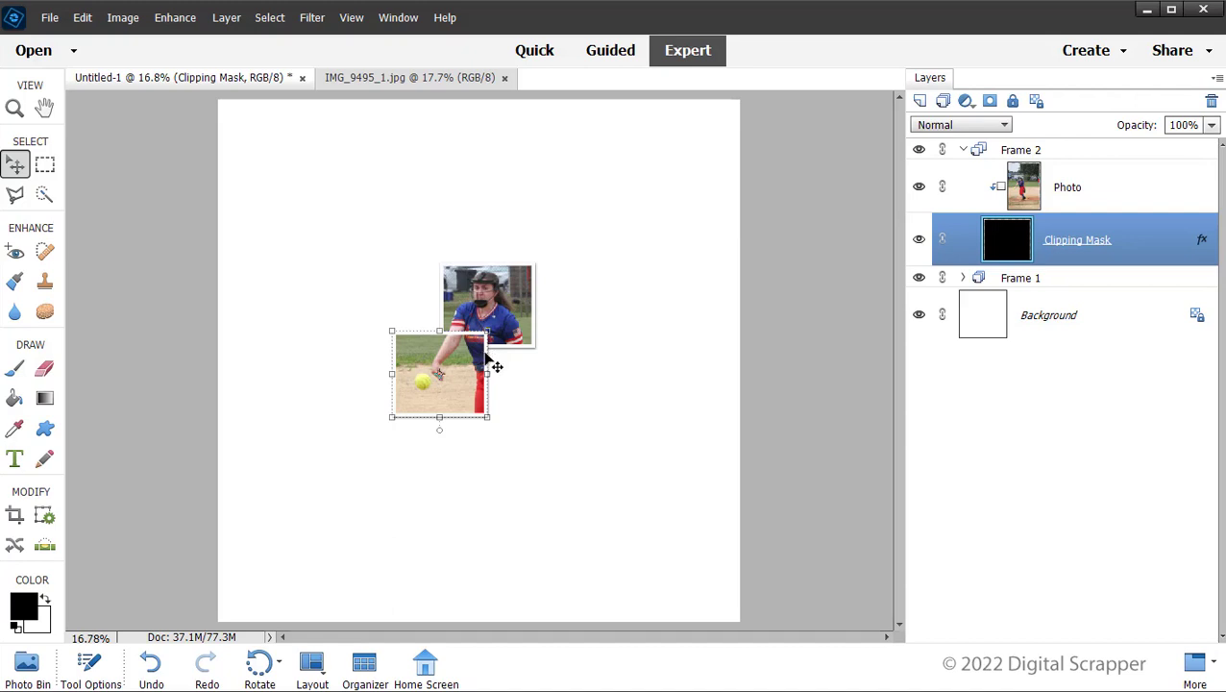
left_click(492, 363)
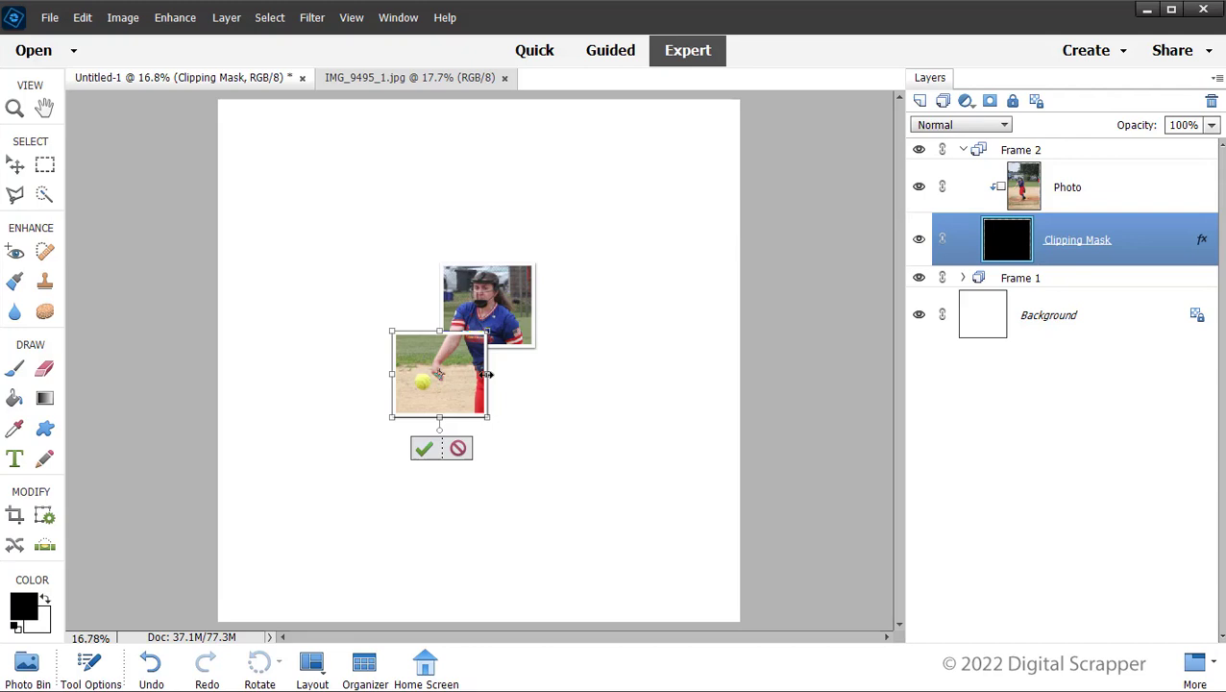
left_click(424, 449)
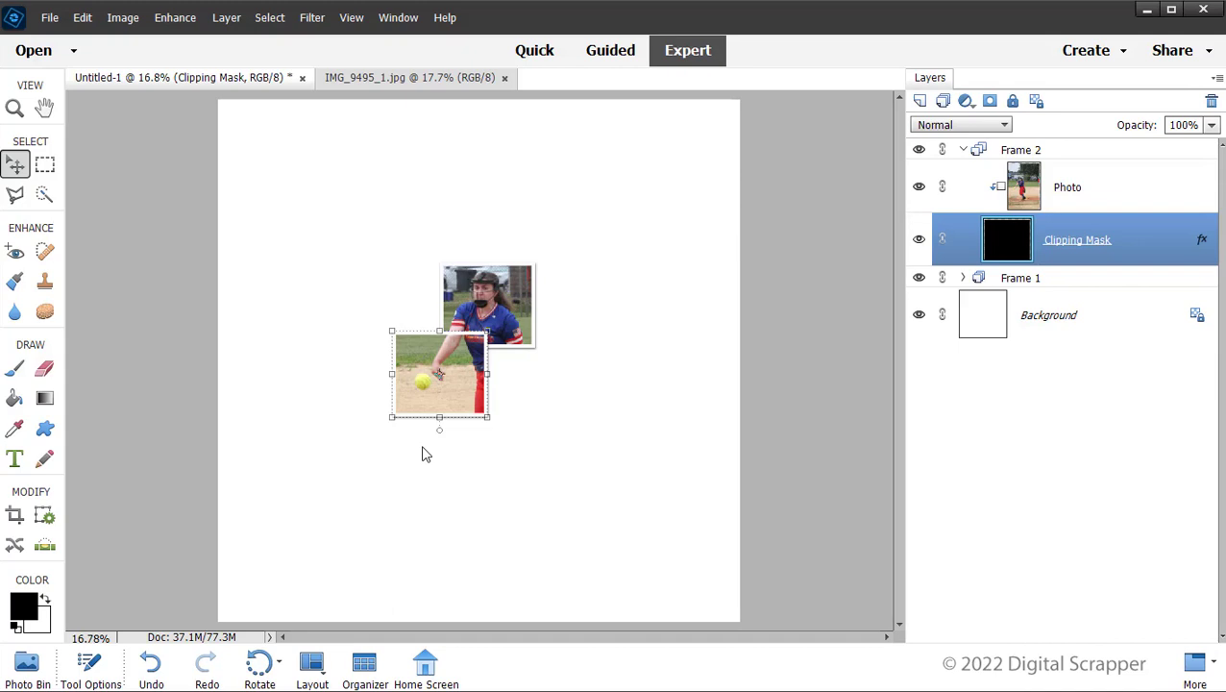
left_click(963, 151)
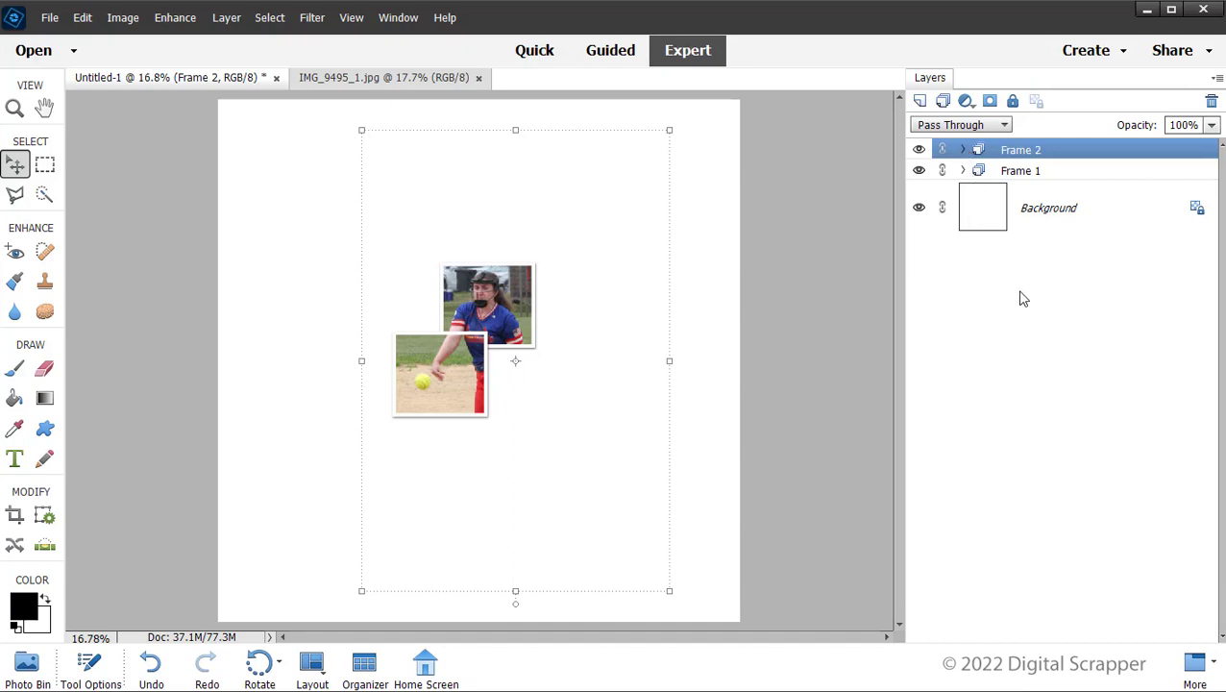
- Duplicate the Frame 2 group and rename the copy Frame 3
key("ctrl+j")
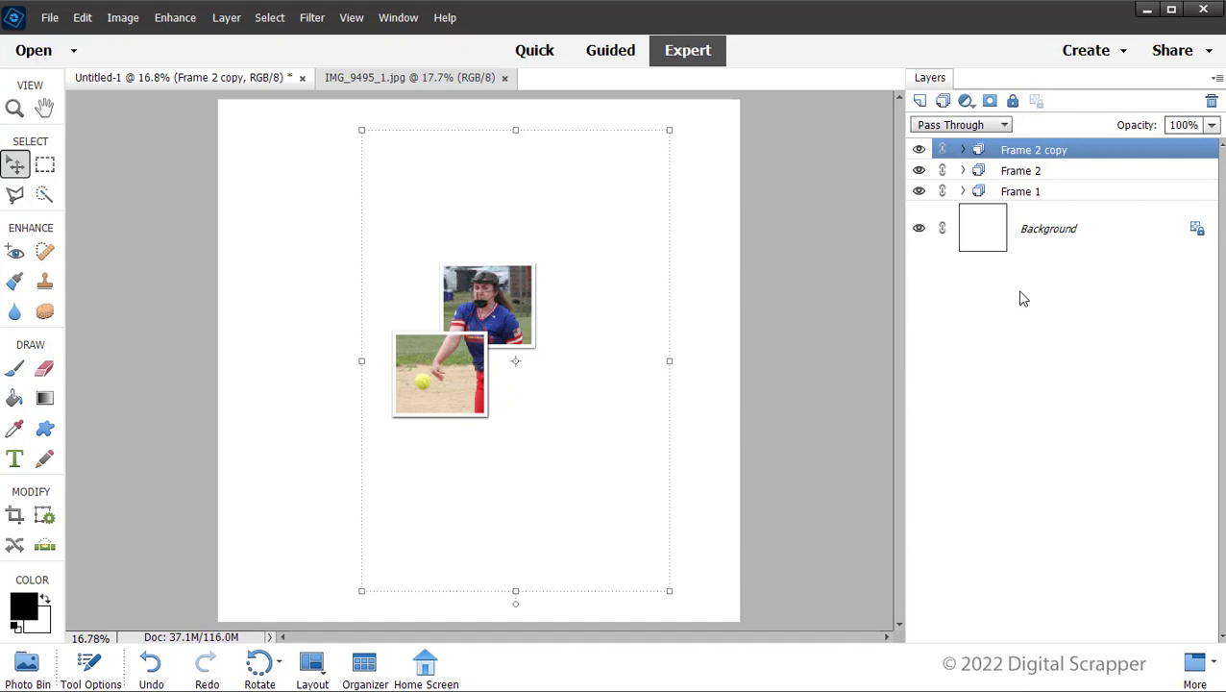
double_click(1034, 151)
left_click_drag(1034, 151, 1100, 158)
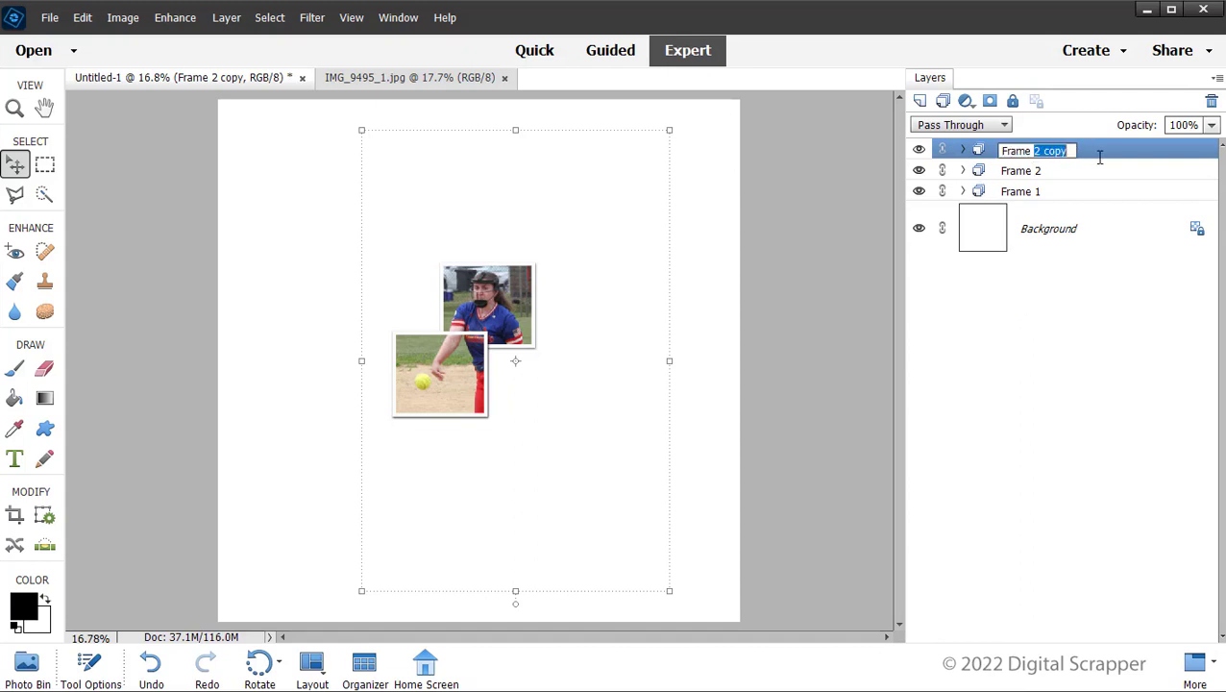
type("3")
key("Return")
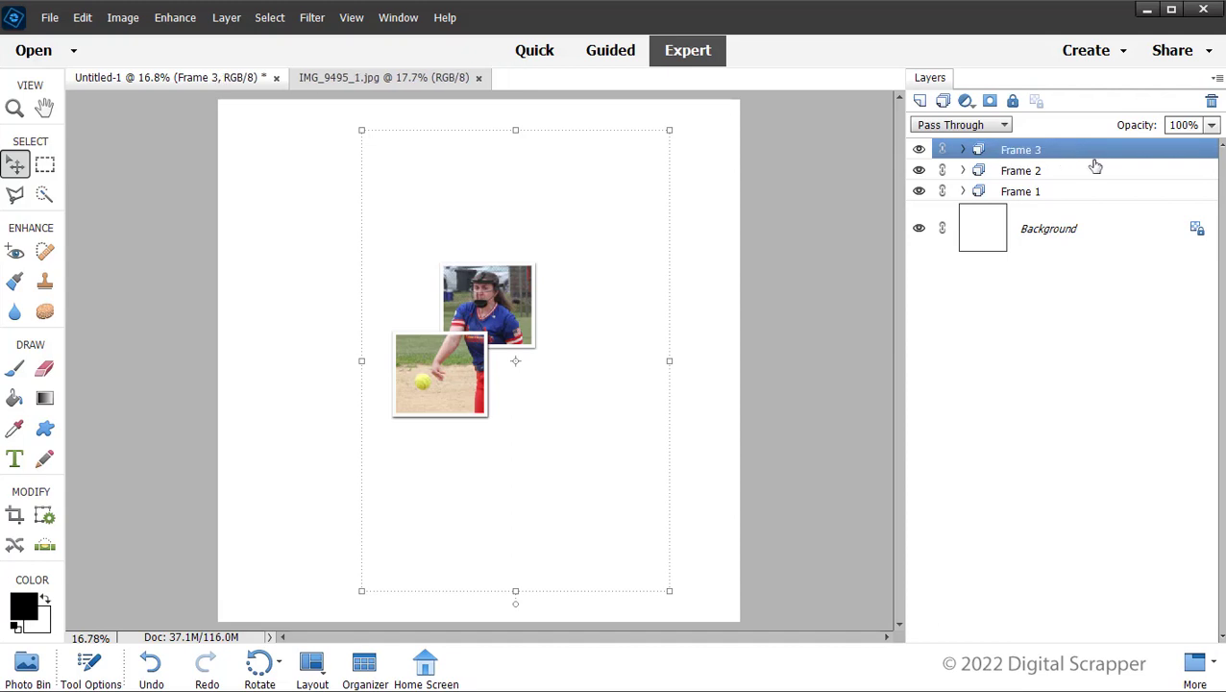
- Move only the Clipping Mask of Frame 3 right and down so it frames the player's hips and glove
left_click(961, 151)
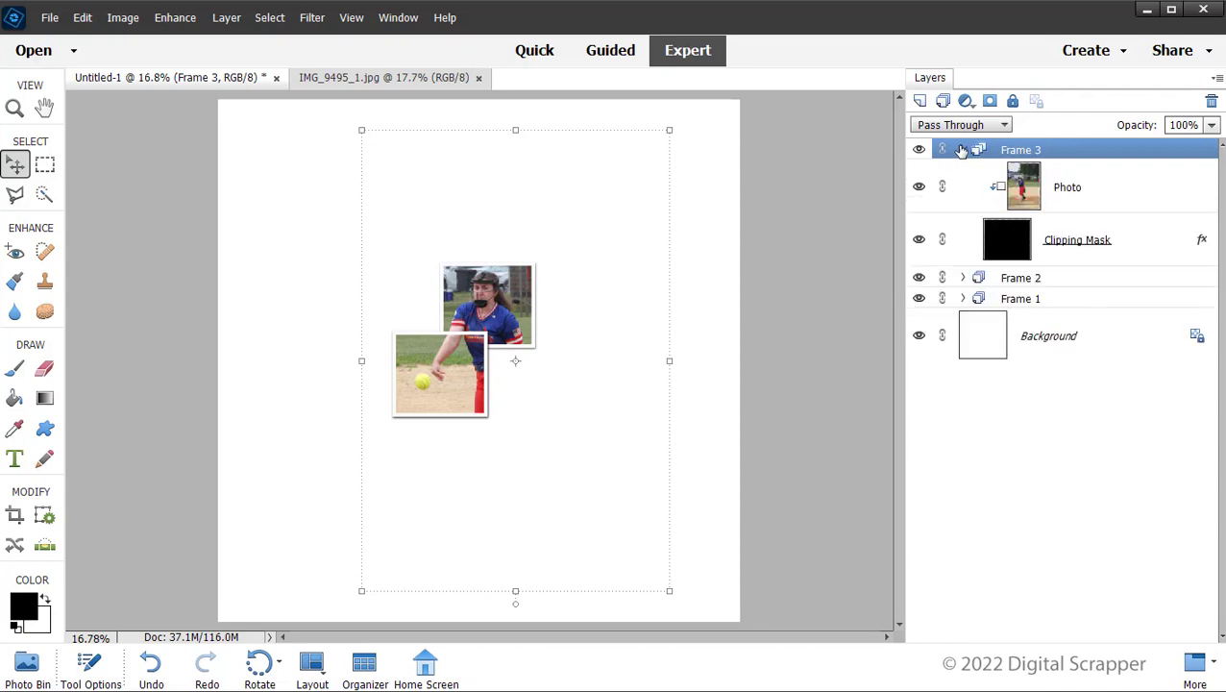
left_click(1137, 252)
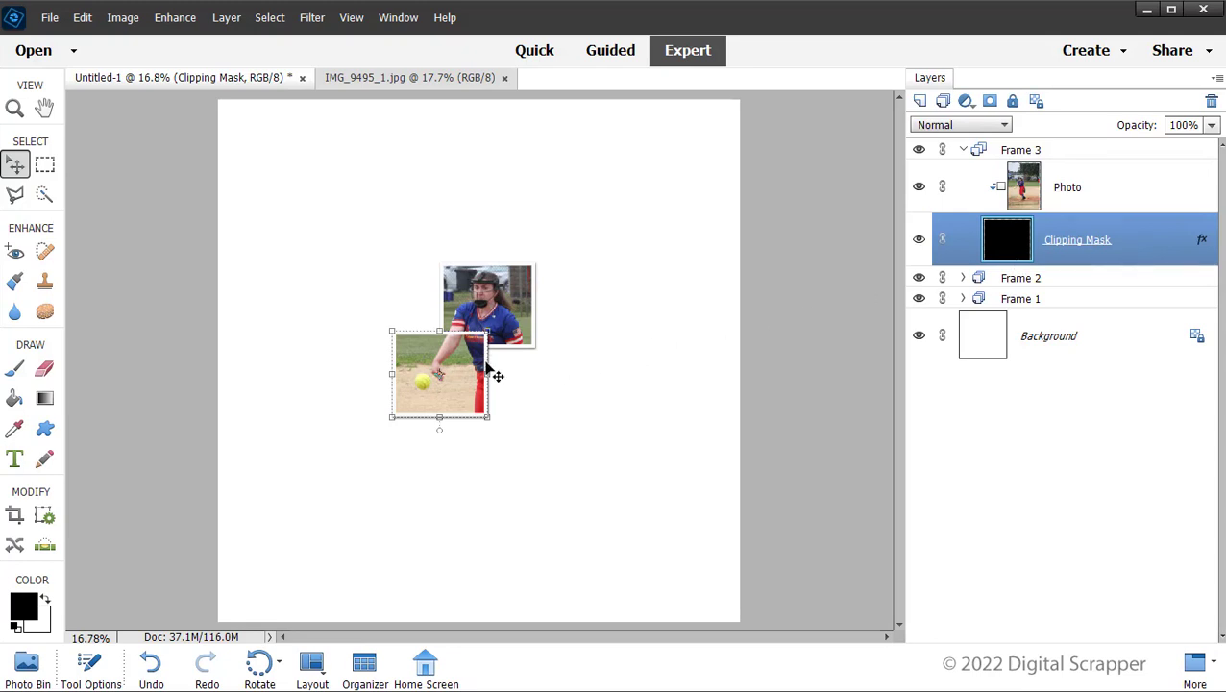
left_click_drag(467, 375, 507, 385)
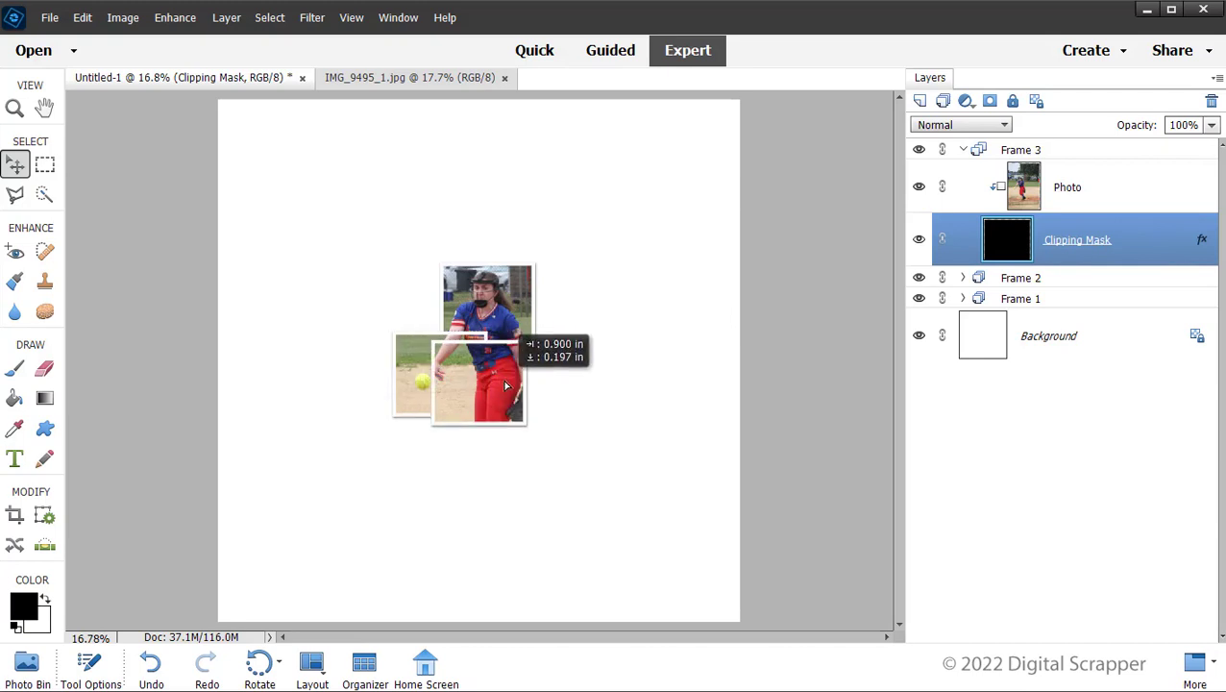
left_click_drag(506, 386, 546, 411)
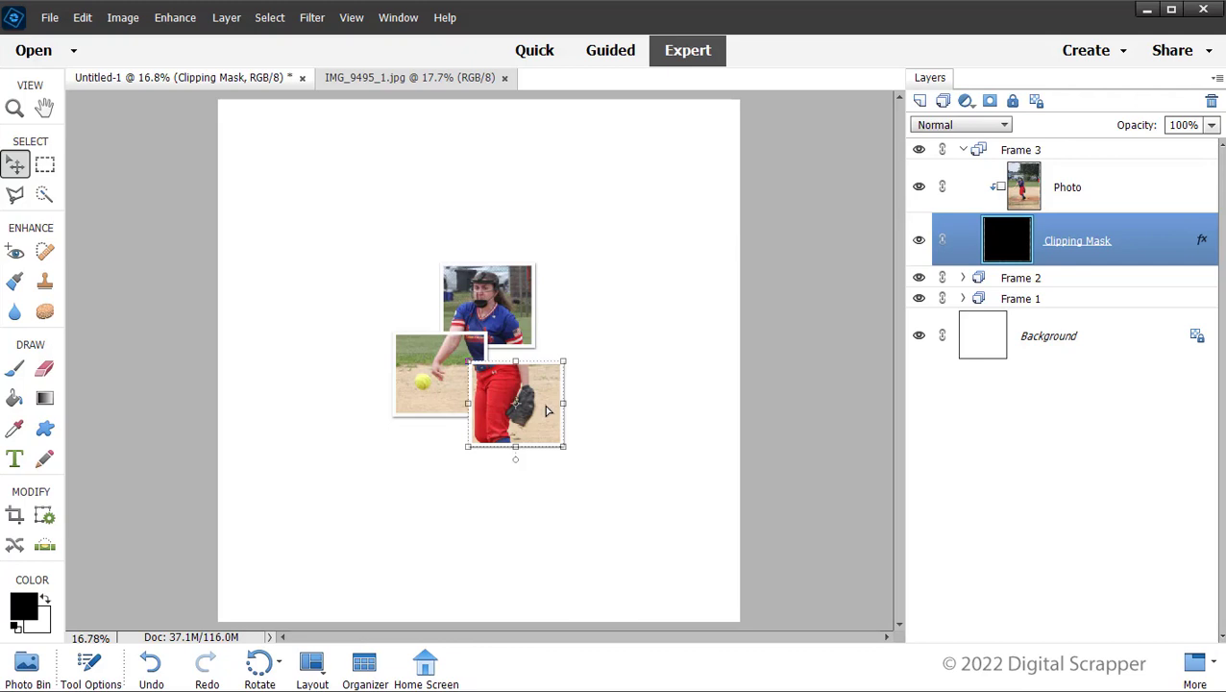
- Stretch the top edge of Frame 3's Clipping Mask upward to include the player's waist, and commit the transform
key("ctrl+t")
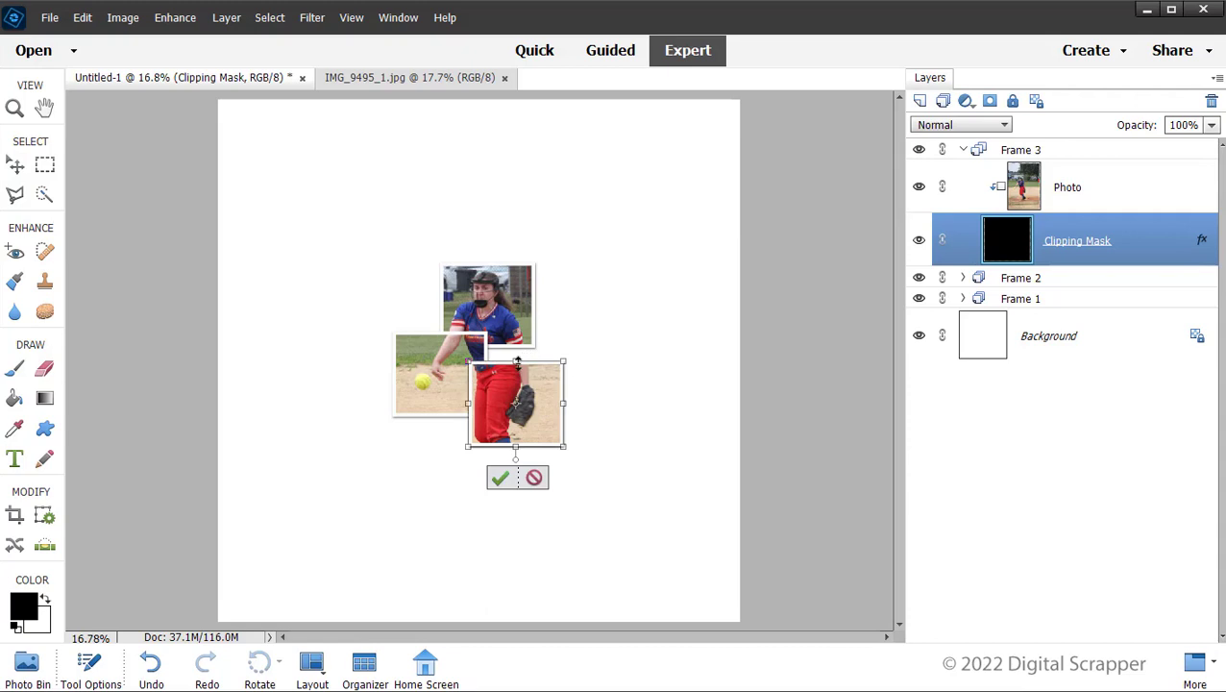
left_click_drag(517, 361, 532, 339)
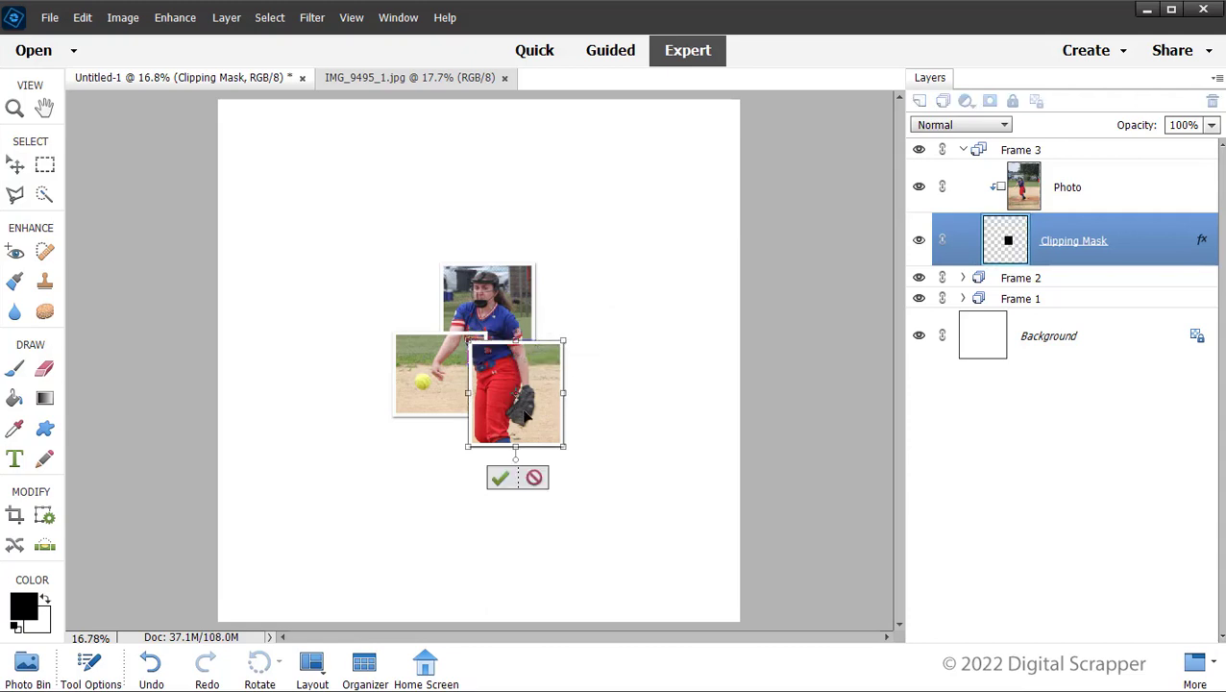
left_click(499, 477)
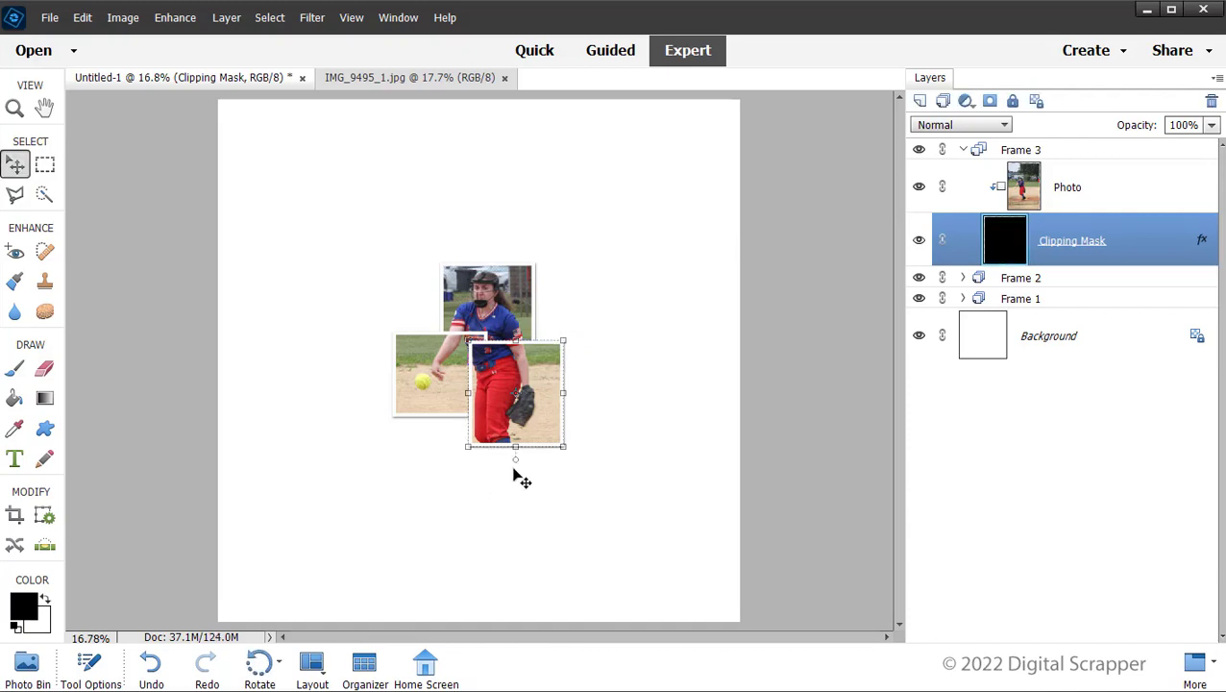
- Collapse the Frame 3 group and move the Frame 2 group above it in the layer stack
left_click(963, 151)
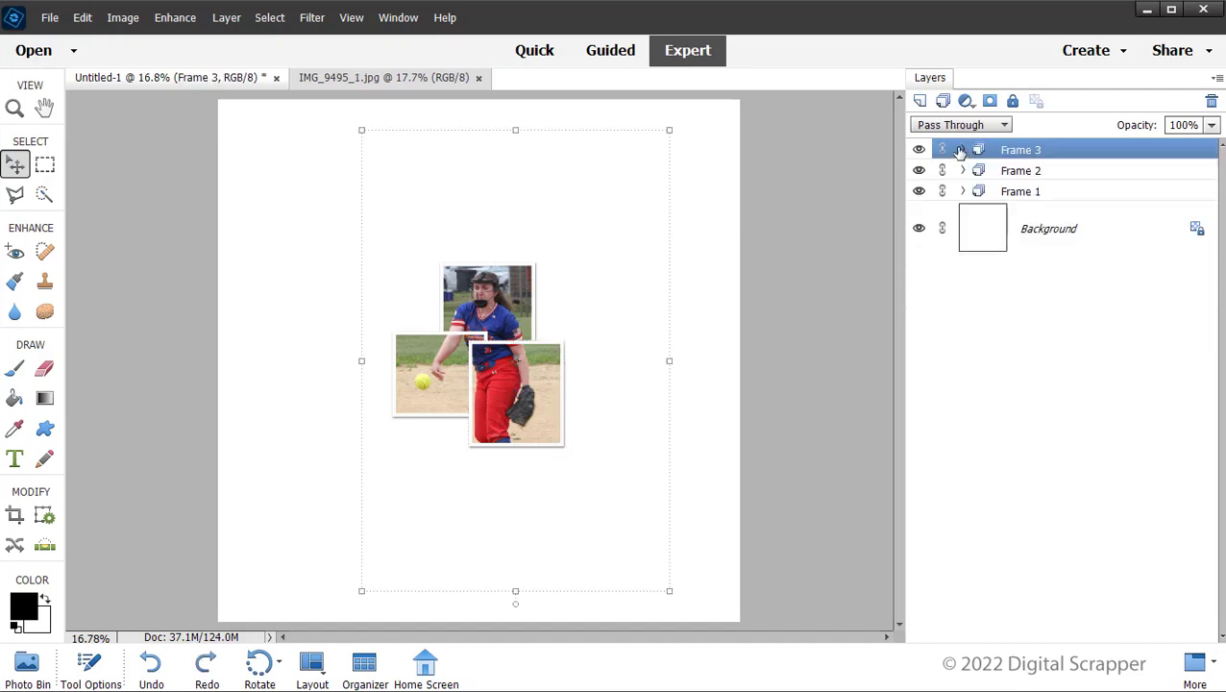
left_click(1073, 175)
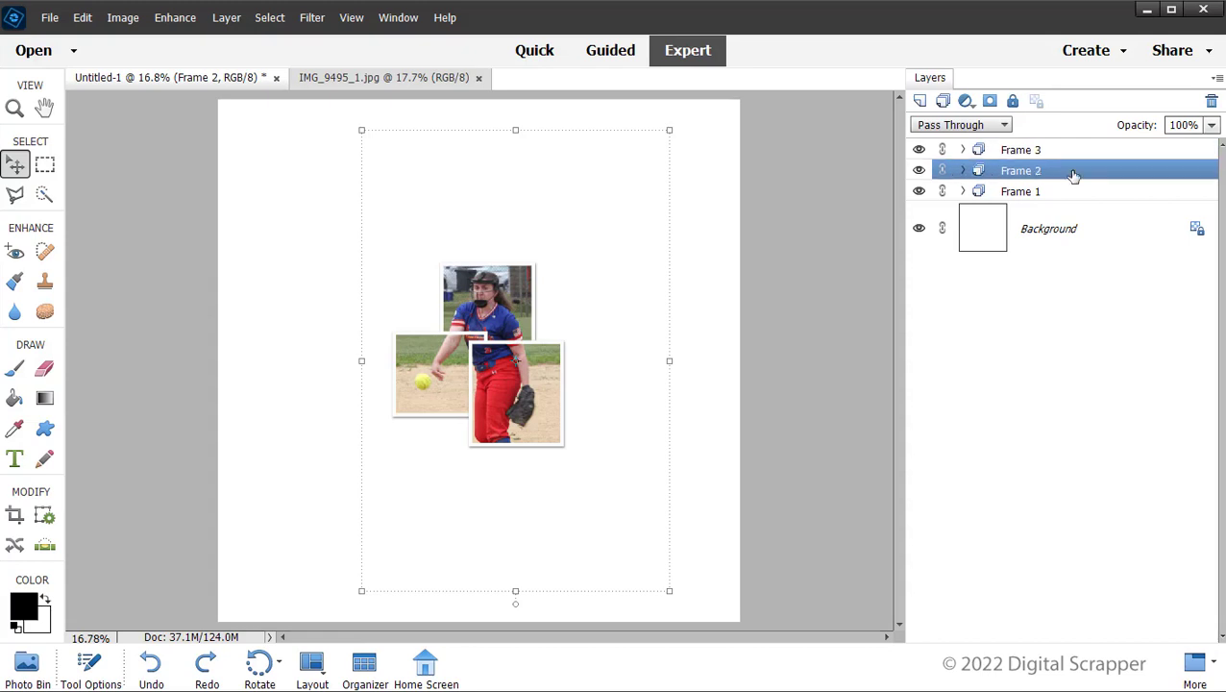
left_click_drag(1074, 175, 1082, 139)
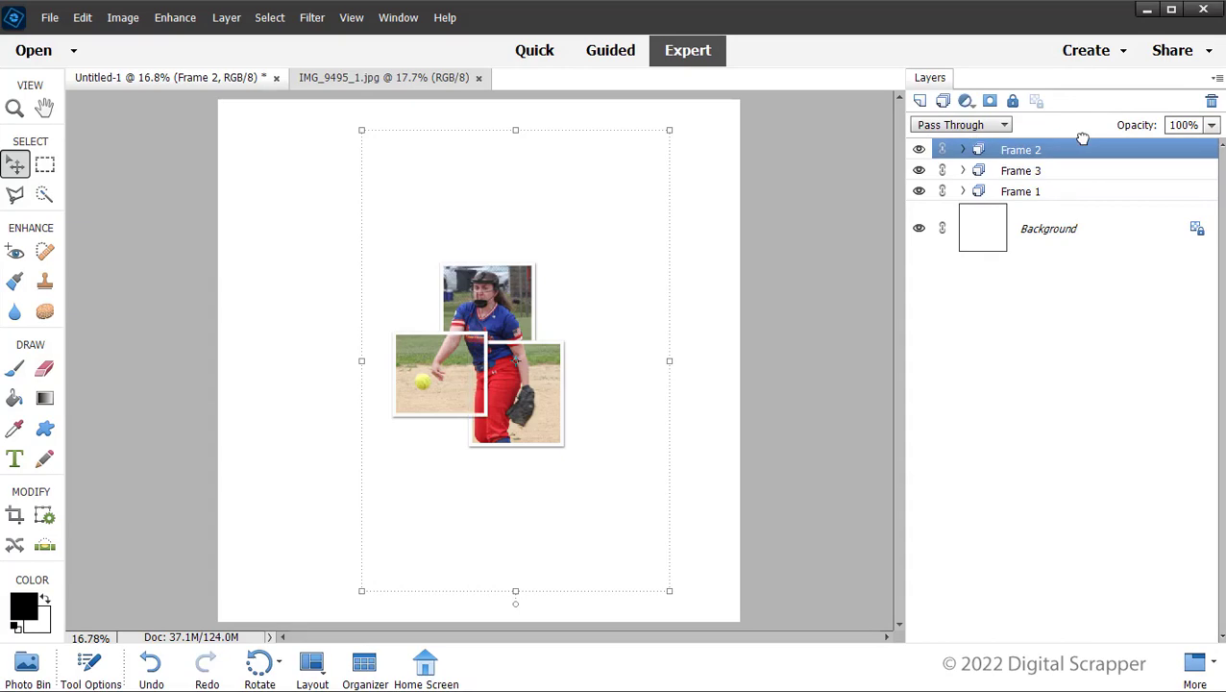